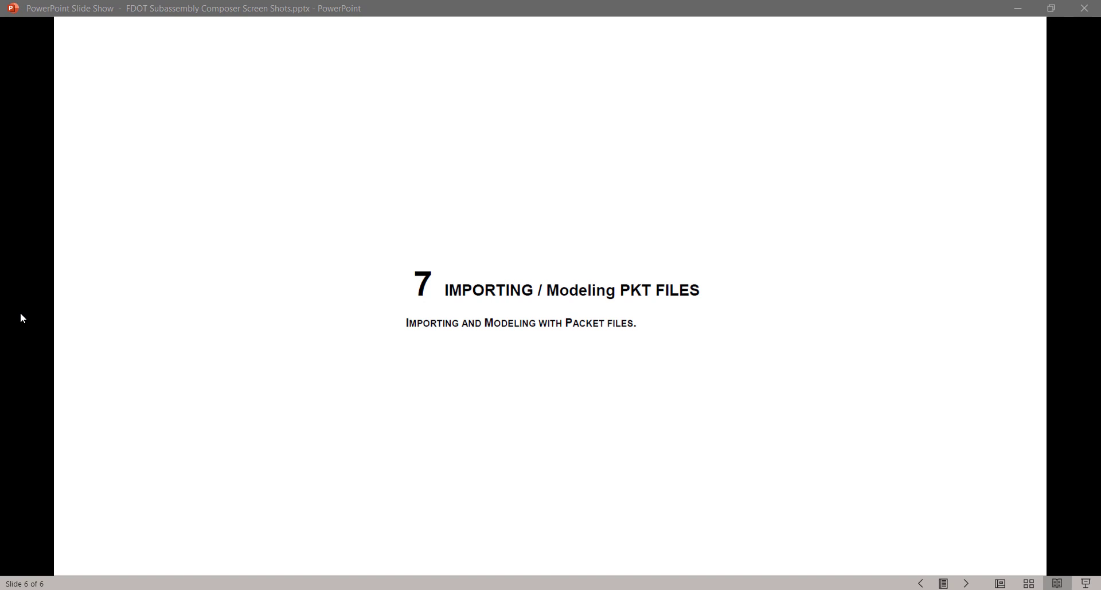
Step: Leave the PowerPoint slide show and return to the Civil 3D window showing Drawing1.dwg
key("alt+Tab")
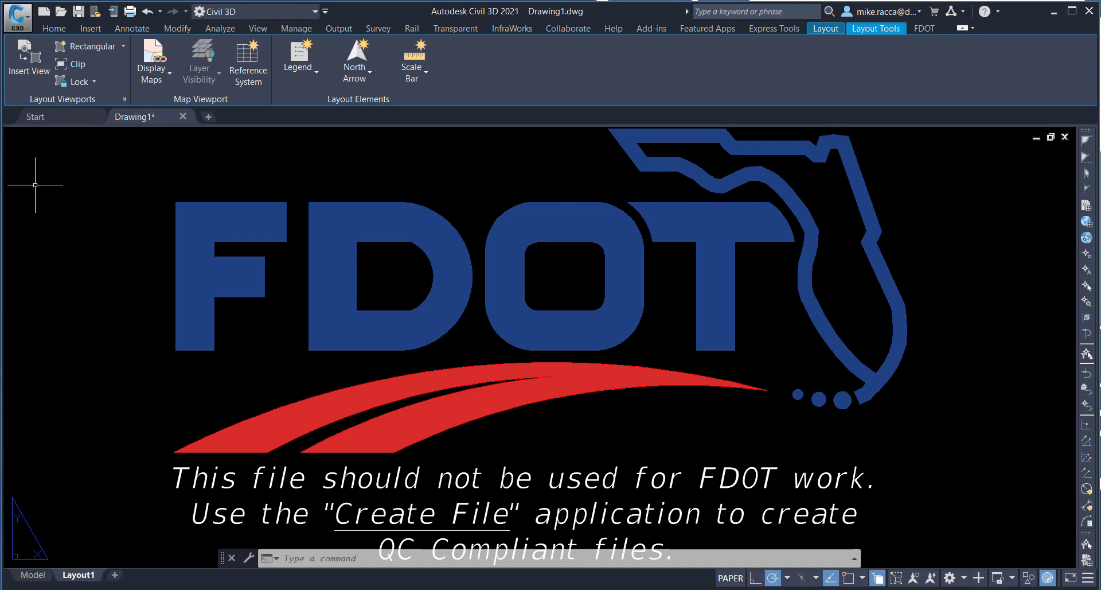
Step: Open '7.0 - Importing Modeling PKT - Start.dwg' from the Roadway folder
left_click(60, 12)
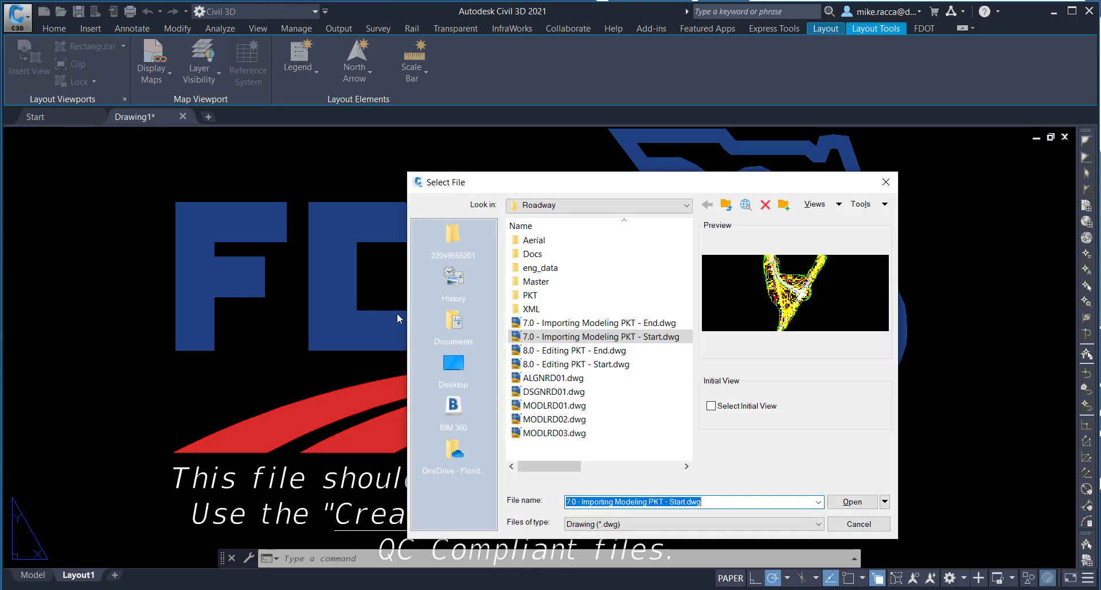
left_click(594, 338)
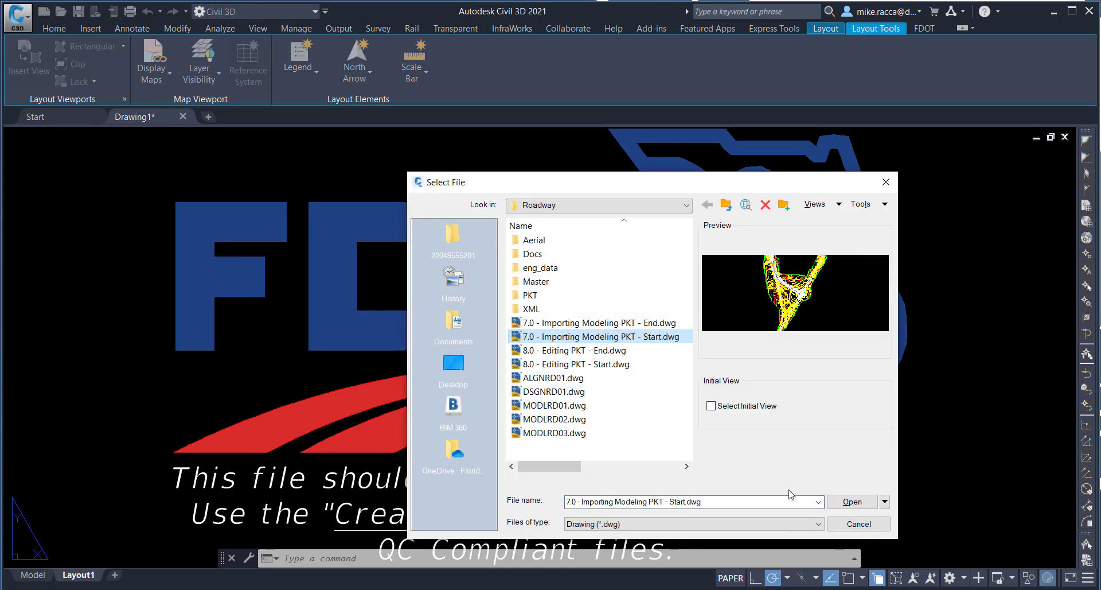
left_click(847, 505)
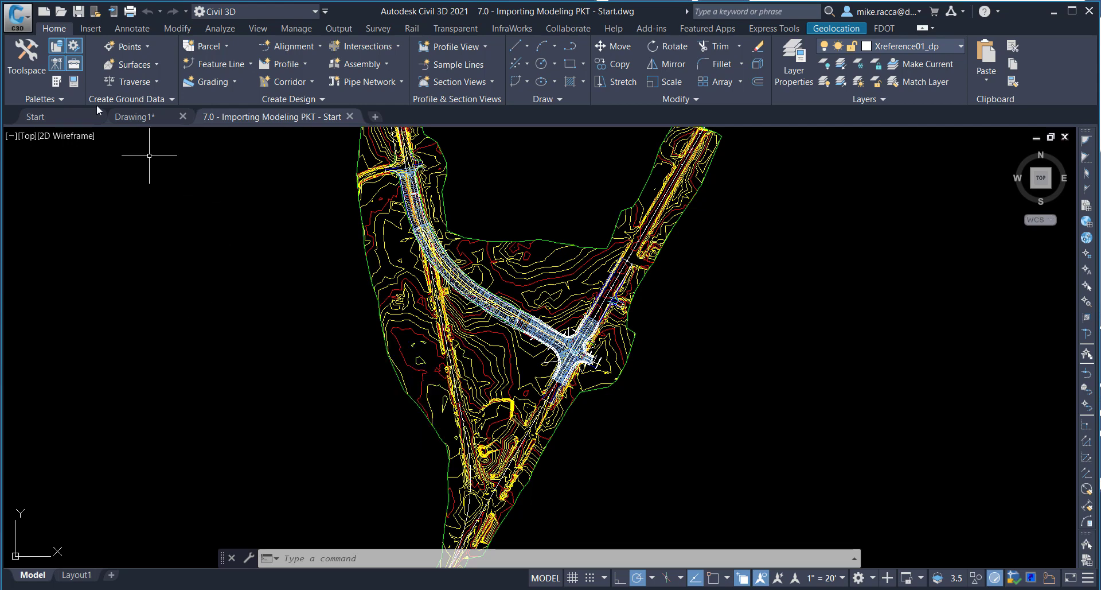
Step: Show the tool palettes and look at the FDOT curb subassemblies
left_click(55, 51)
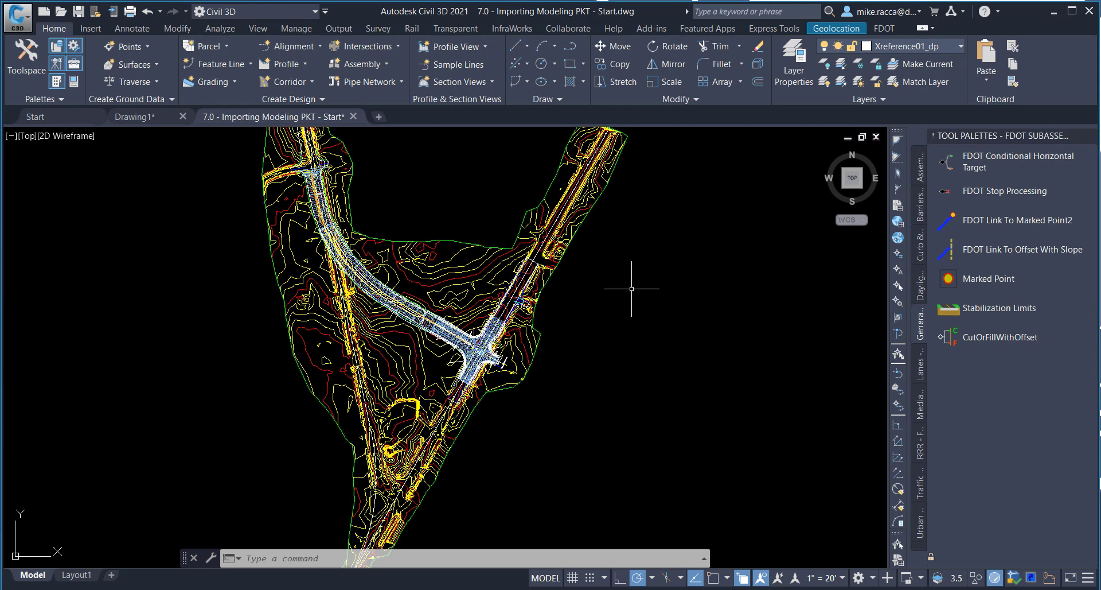
left_click(922, 245)
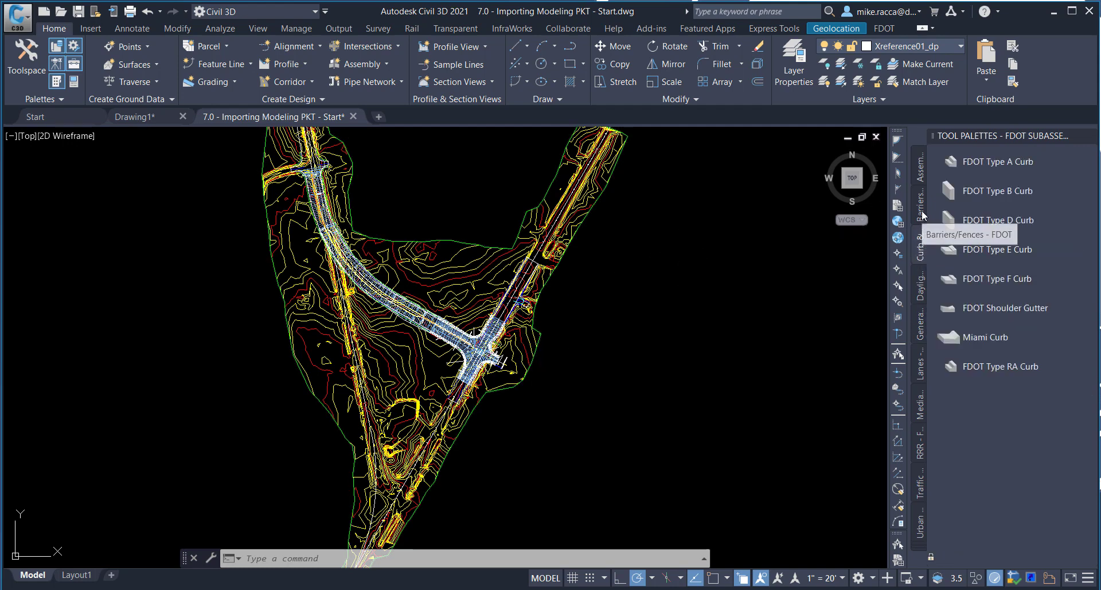
left_click(701, 349)
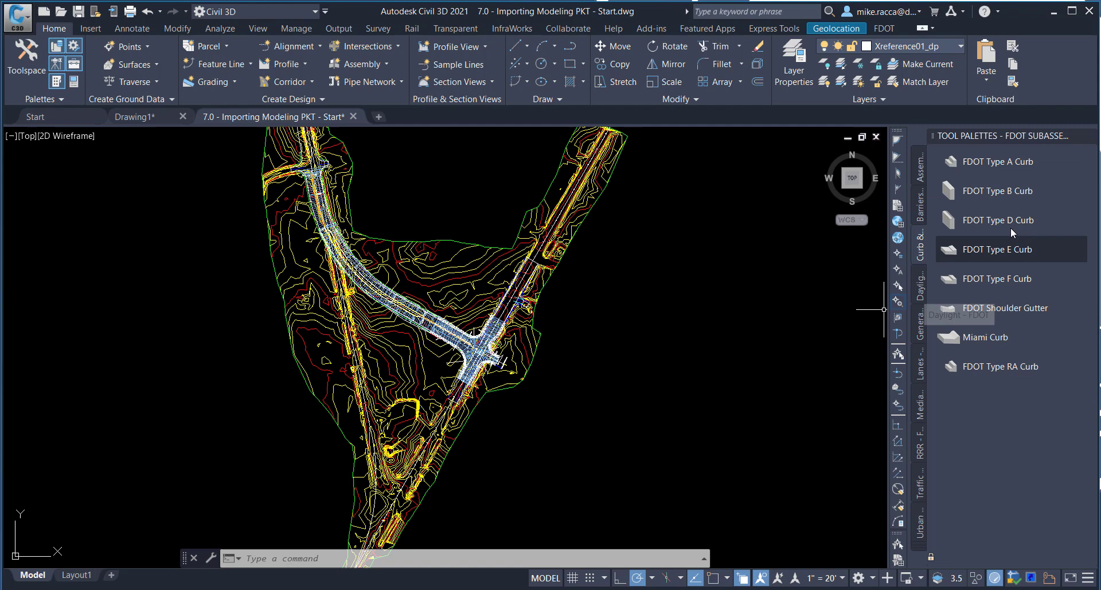
Step: Switch the tool palettes to the Civil Imperial Subassemblies set
right_click(1060, 165)
right_click(1057, 142)
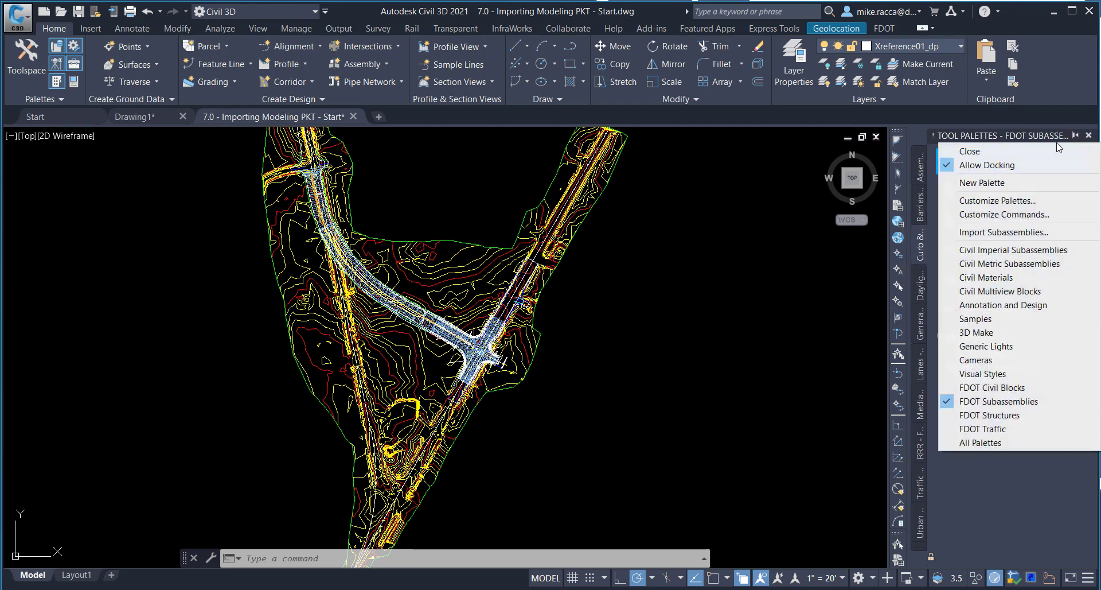
left_click(1049, 251)
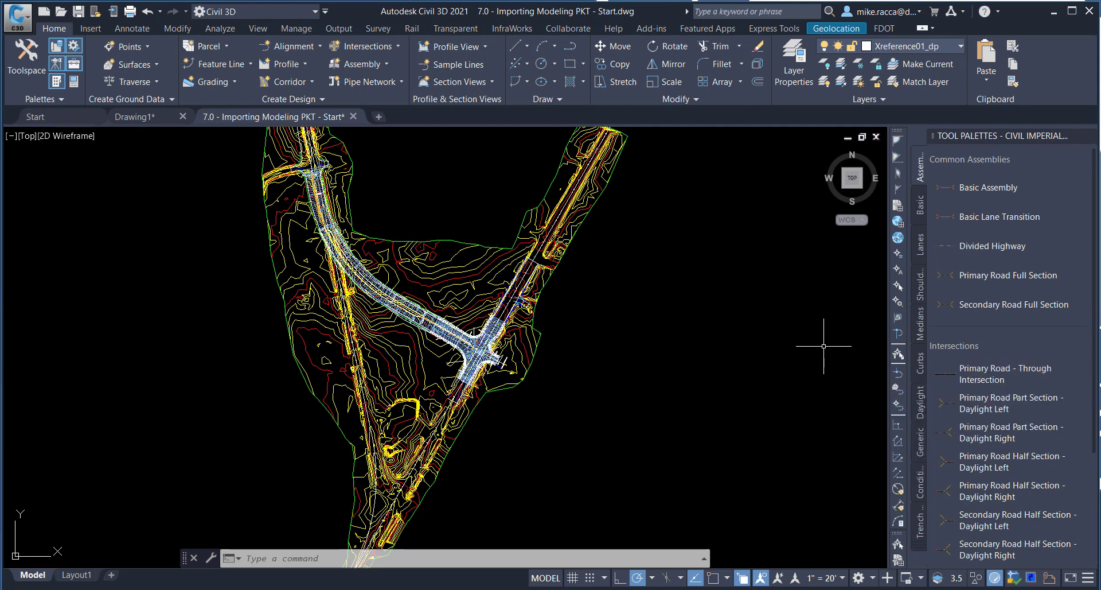
Step: From the Basic palette tab's menu, start Import Subassemblies targeting the Basic palette
left_click(921, 210)
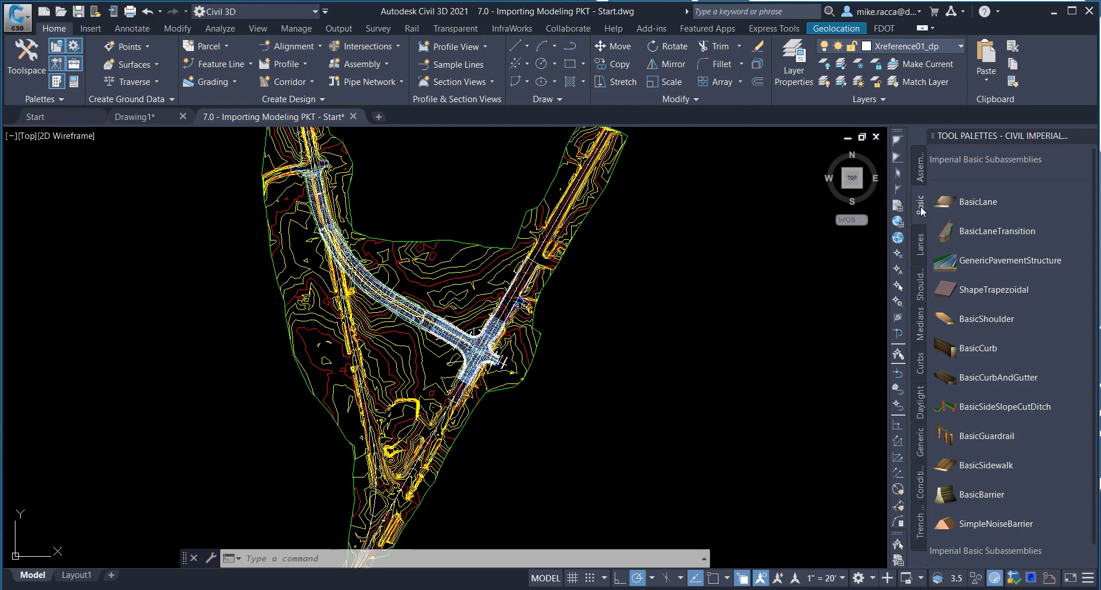
left_click(876, 226)
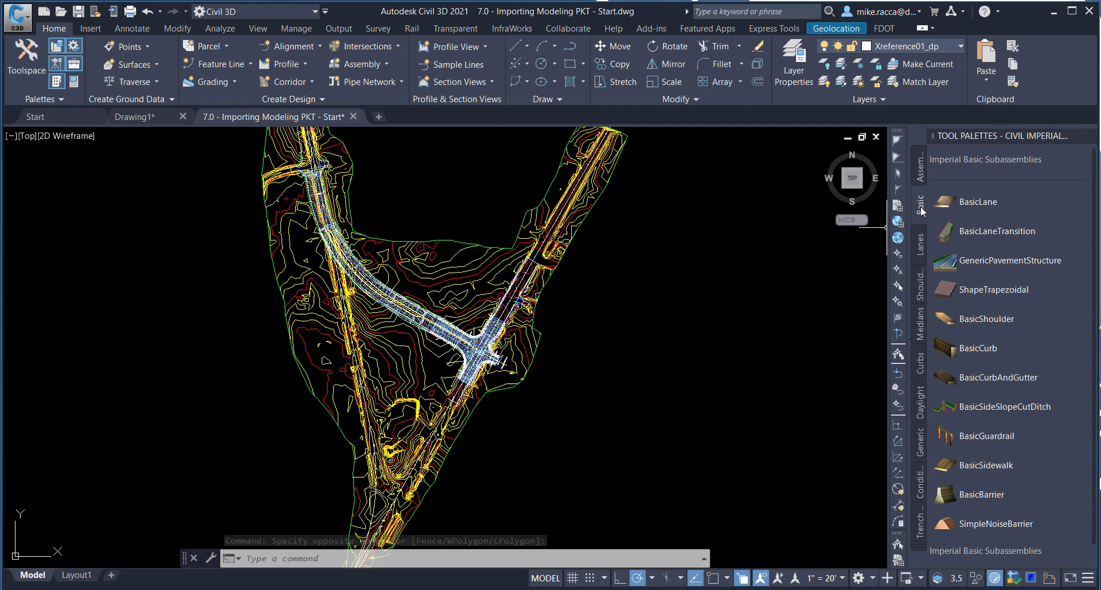
right_click(922, 211)
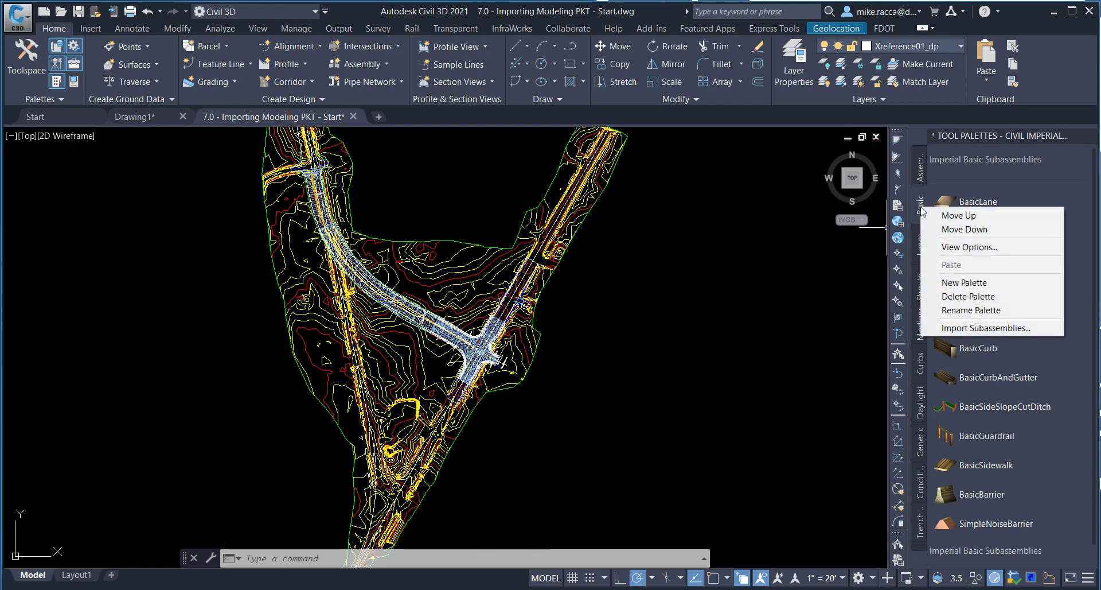
left_click(947, 328)
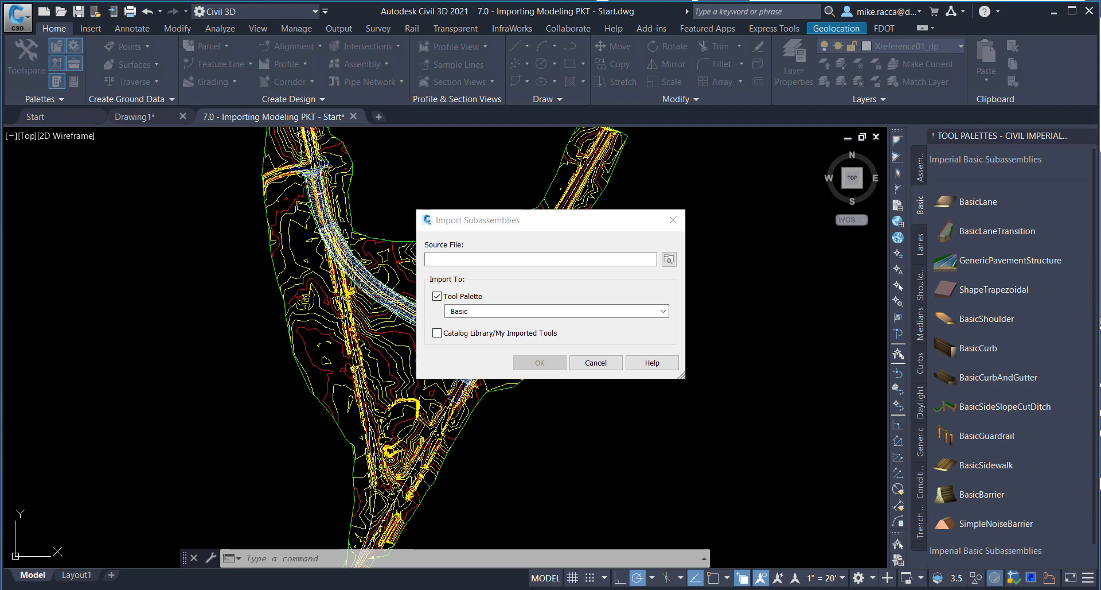
left_click(669, 258)
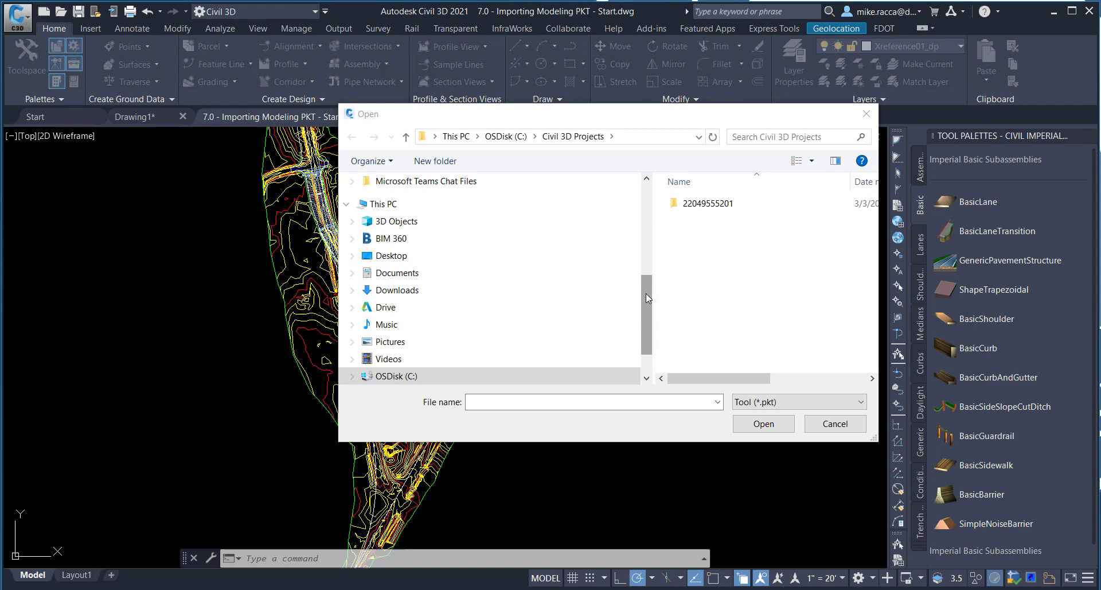
mouse_move(646, 294)
left_mouse_down()
mouse_move(646, 211)
mouse_move(646, 307)
left_mouse_up()
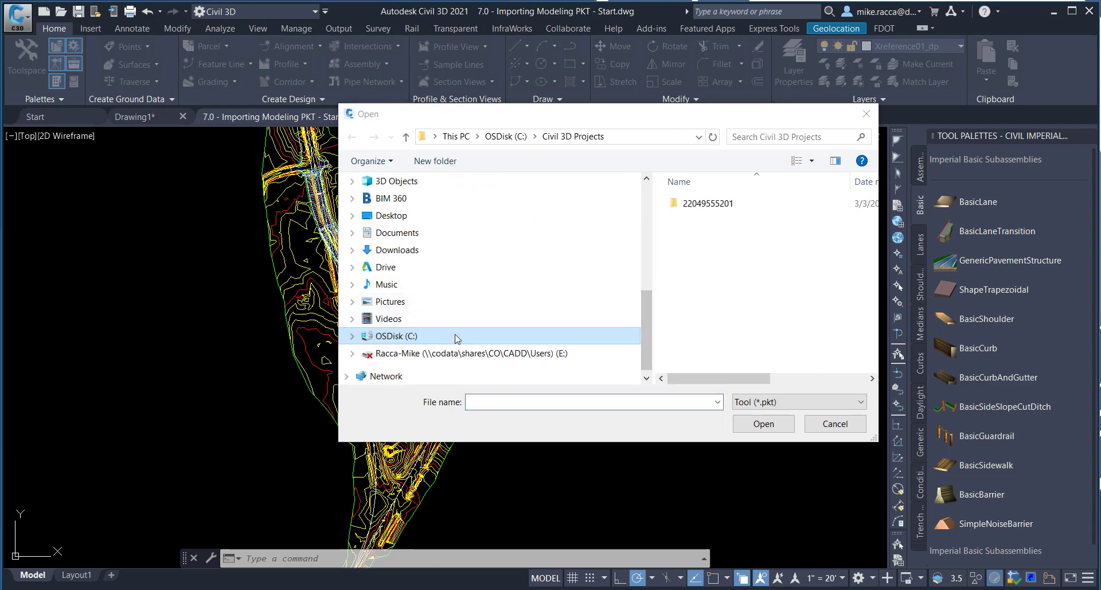
left_click(448, 301)
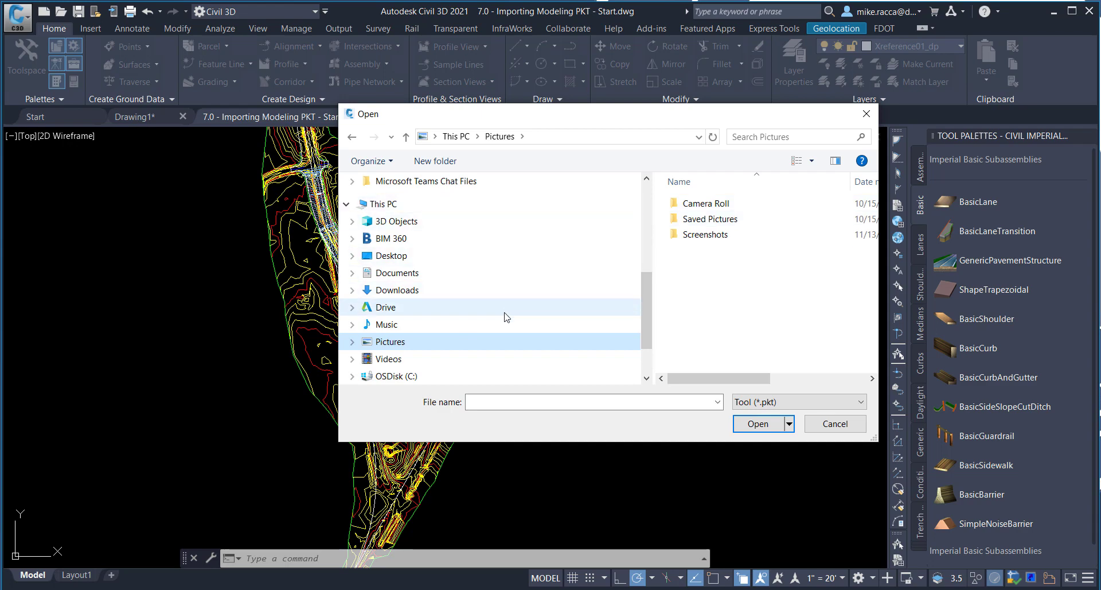
scroll(507, 314, "down", 2)
left_click(459, 303)
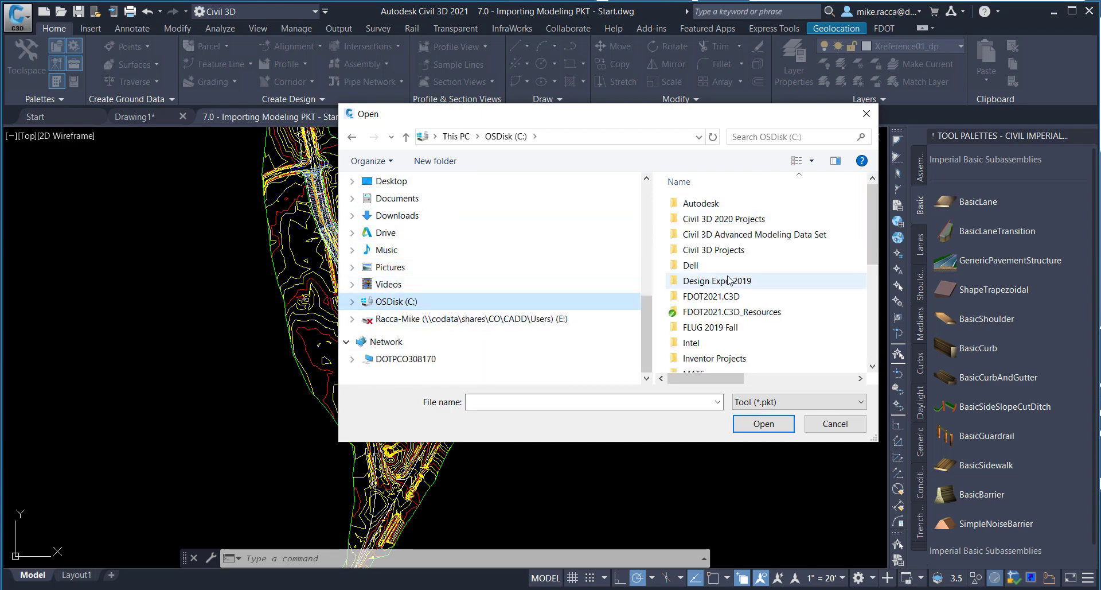
scroll(730, 282, "down", 2)
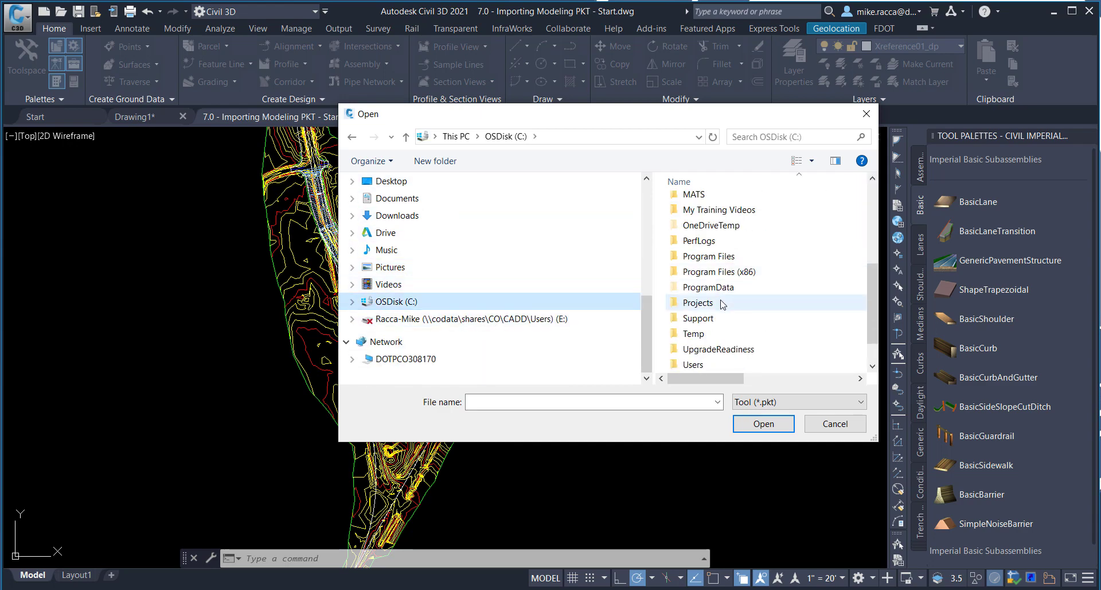
double_click(721, 303)
double_click(722, 220)
scroll(718, 276, "down", 8)
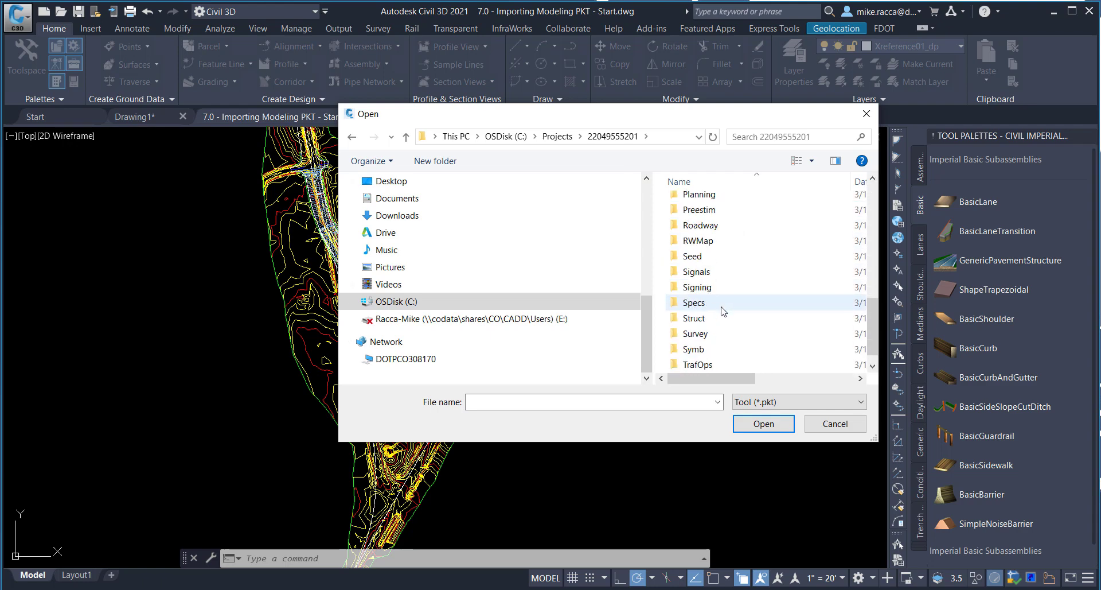
double_click(721, 225)
scroll(750, 264, "down", 4)
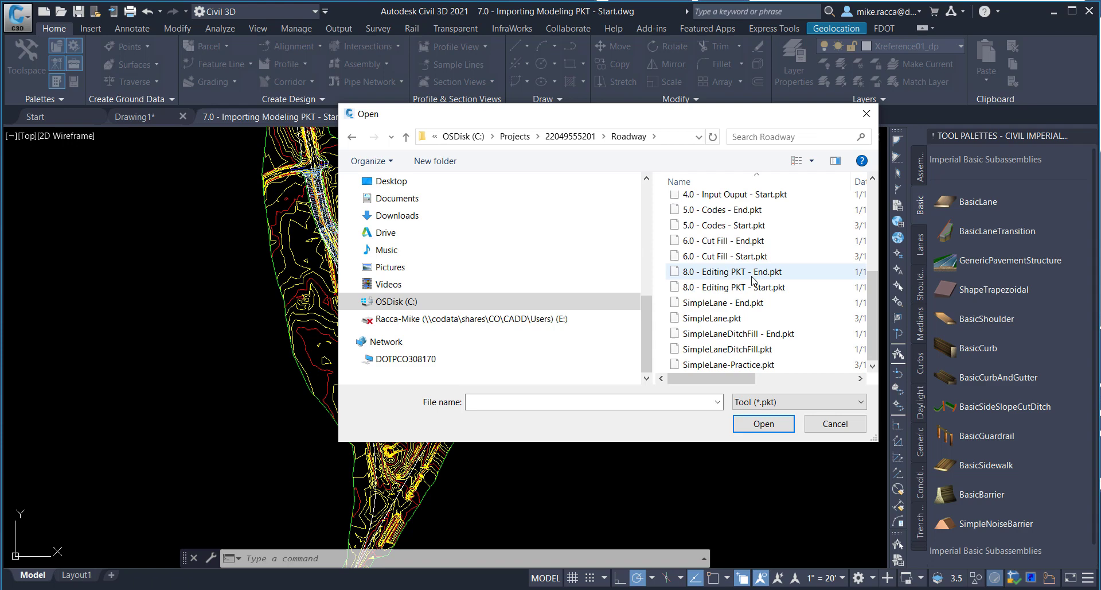
left_click(710, 322)
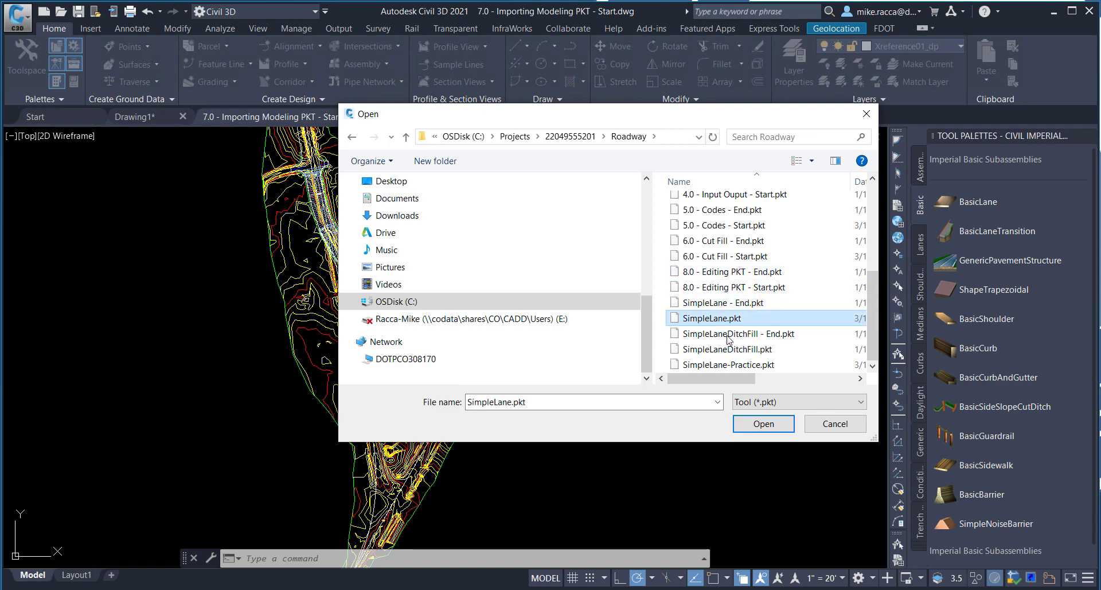
left_click(759, 423)
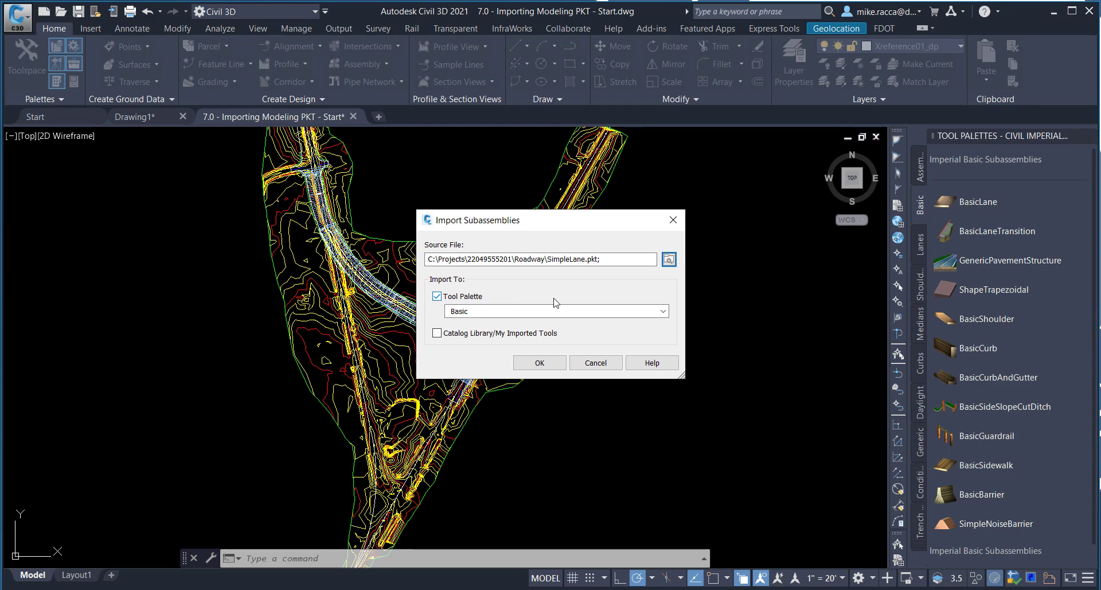
Step: Keep Basic as the target tool palette and confirm the import
left_click(660, 310)
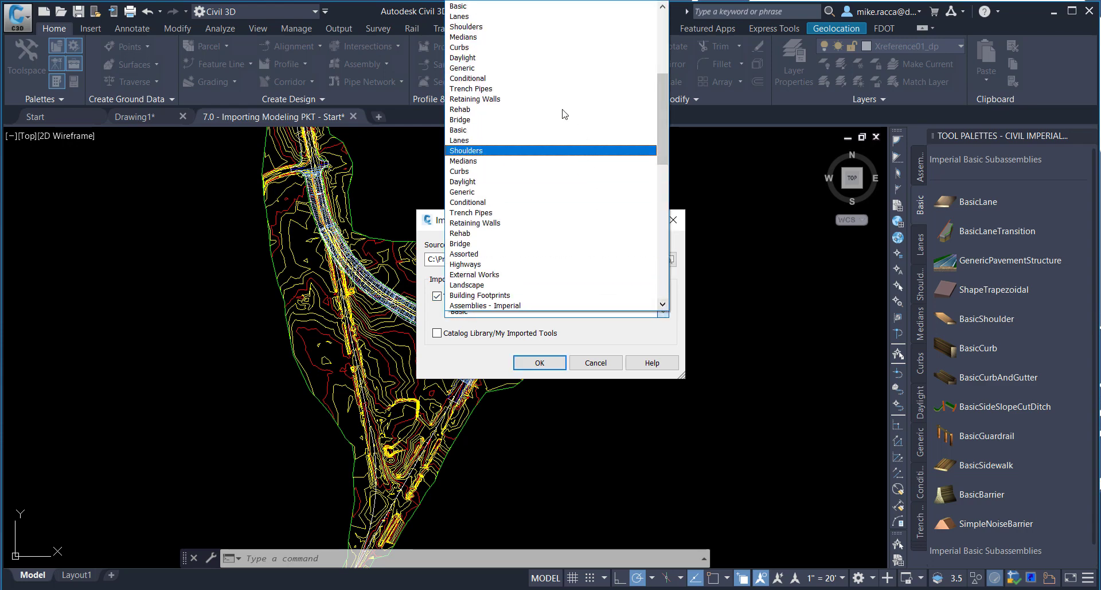
left_click(546, 8)
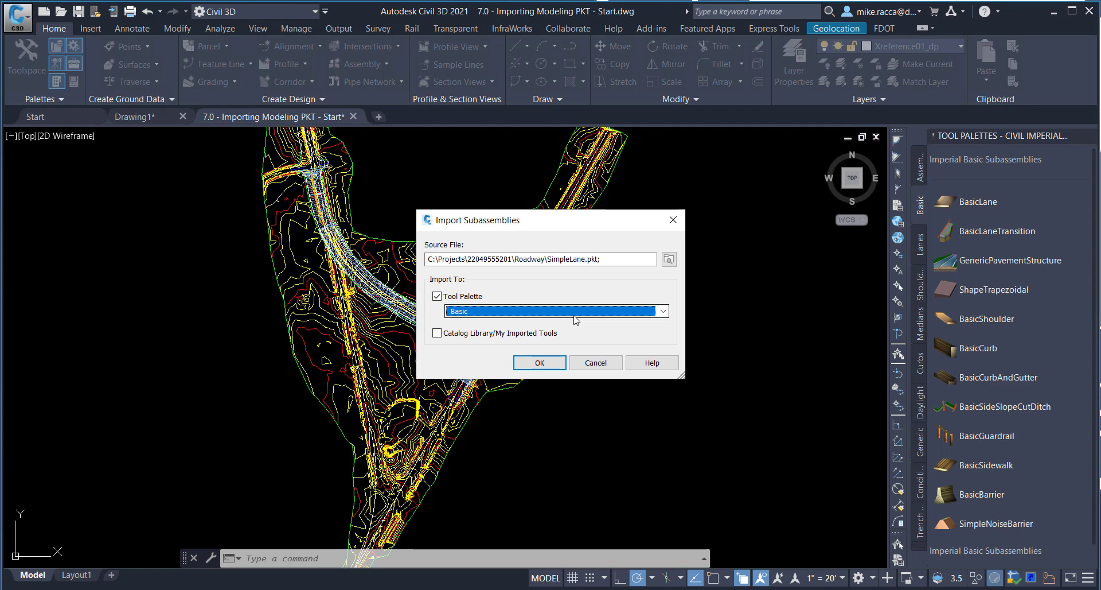
left_click(540, 363)
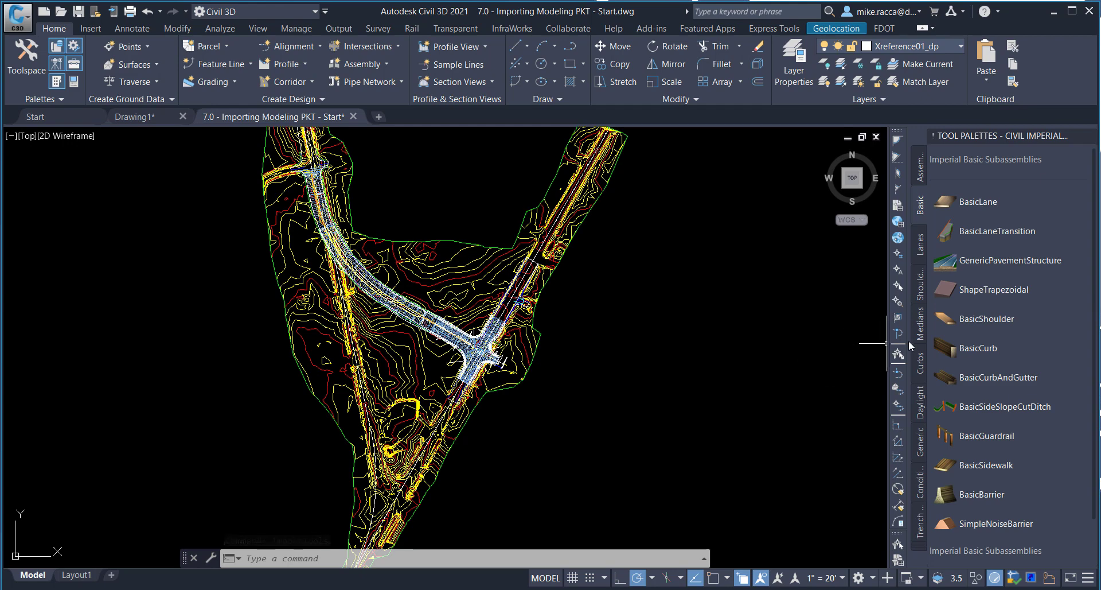
Step: Rename the Subassembly2 palette tool to 'SimpleLane'
scroll(965, 349, "down", 2)
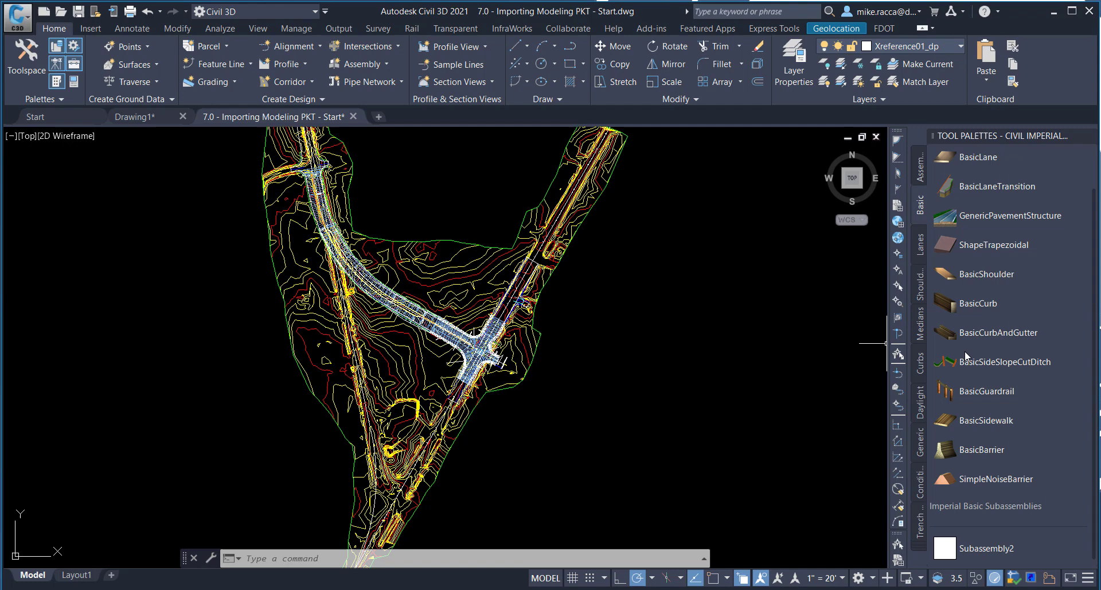
left_click(991, 550)
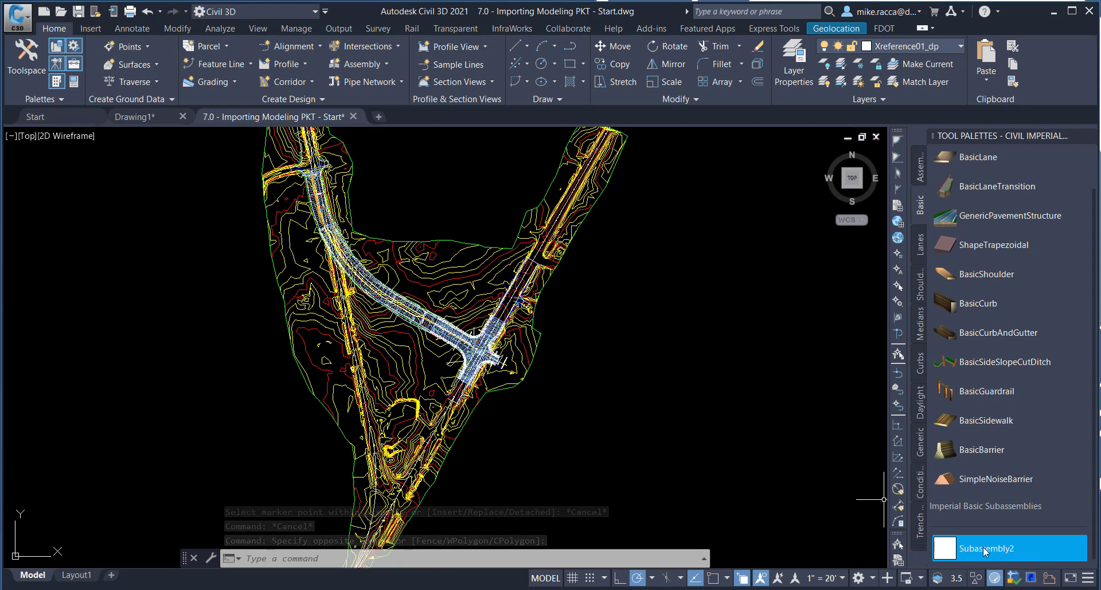
right_click(984, 549)
left_click(964, 447)
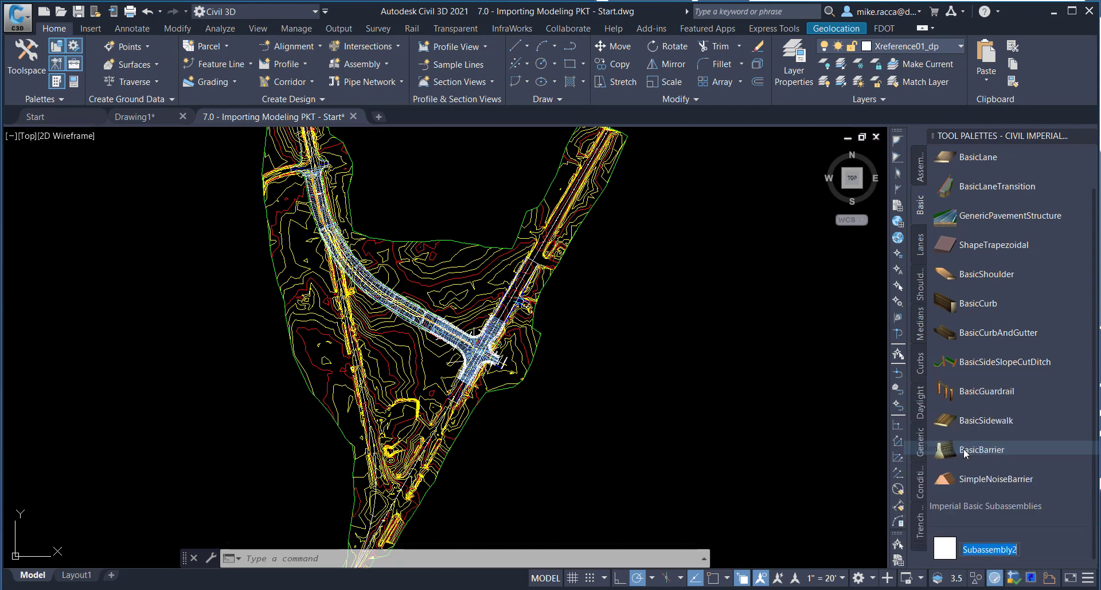
type("Sim")
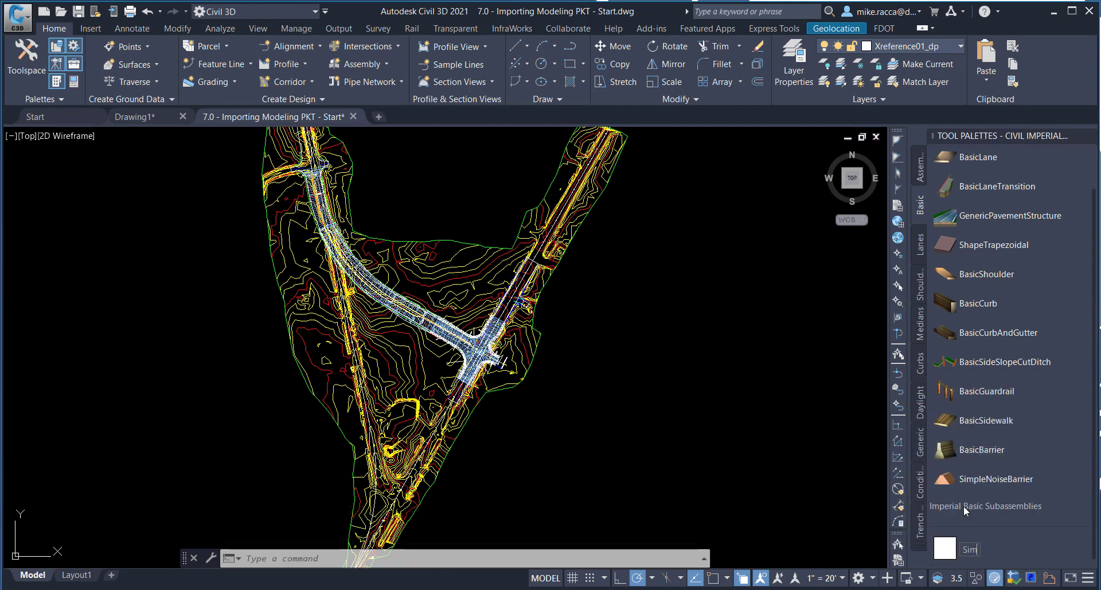
type("pleLane")
key("Return")
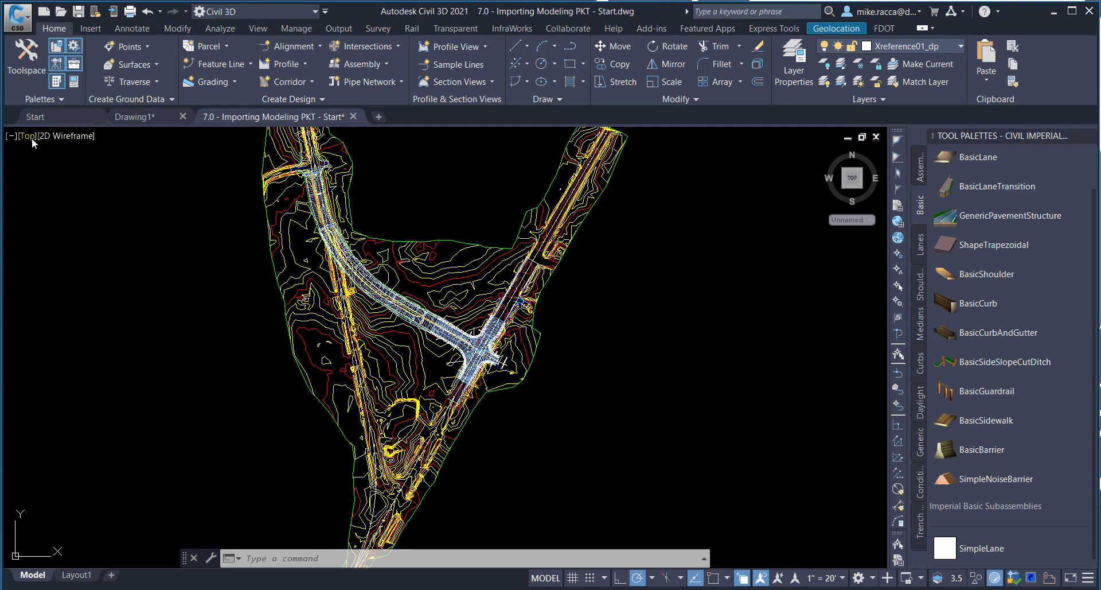
Step: Restore the 'US98 - SAC Assemblies' custom model view from the viewport menu
left_click(29, 136)
mouse_move(111, 152)
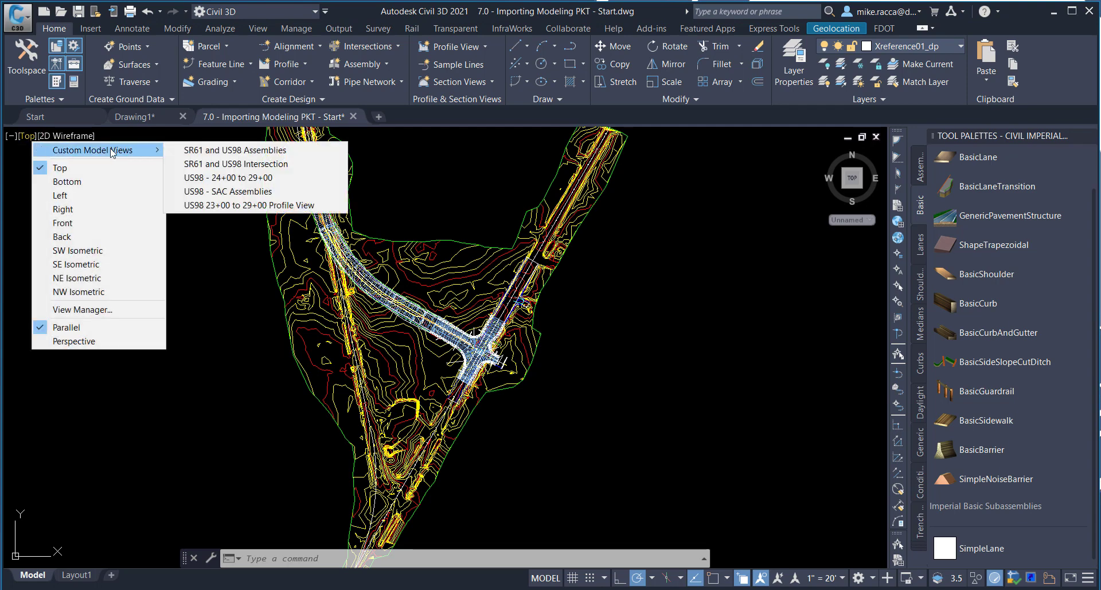
left_click(219, 192)
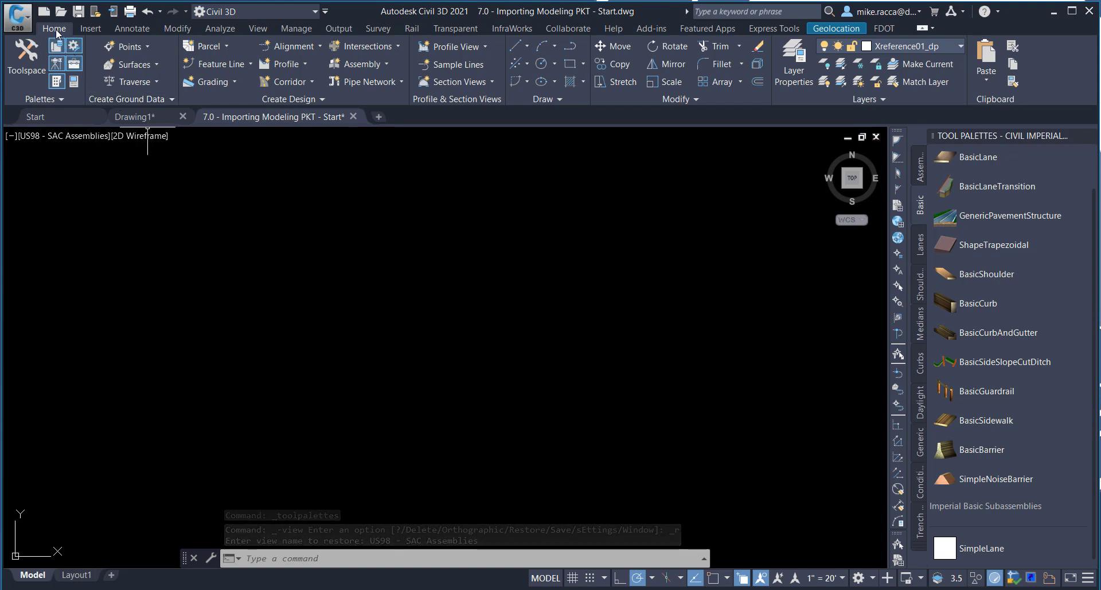
Step: Create a new assembly named 'SimpleLane' and confirm its settings
left_click(304, 83)
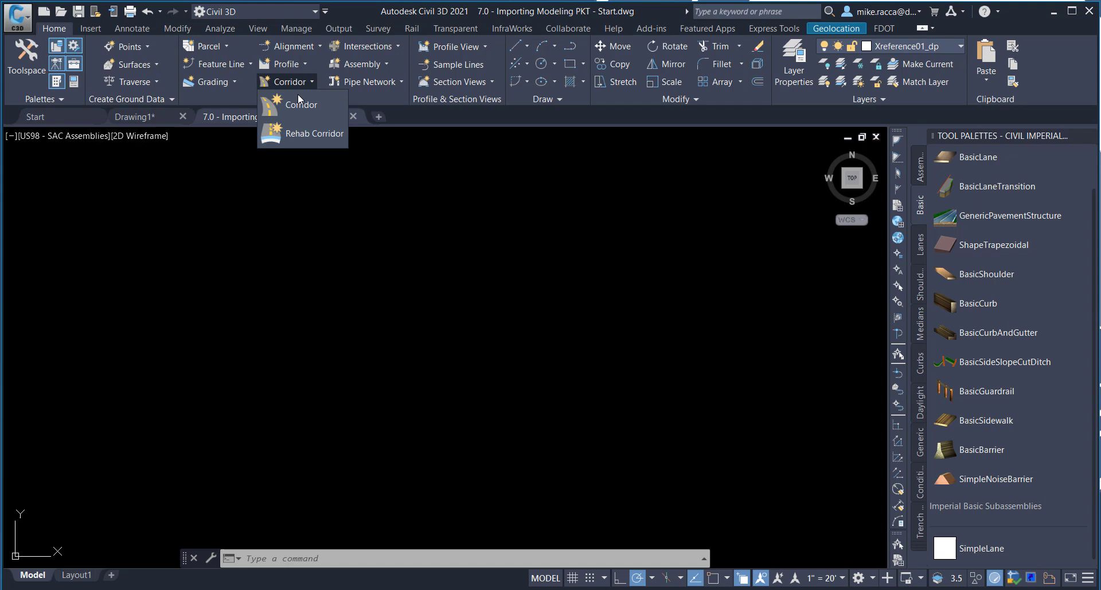
left_click(387, 63)
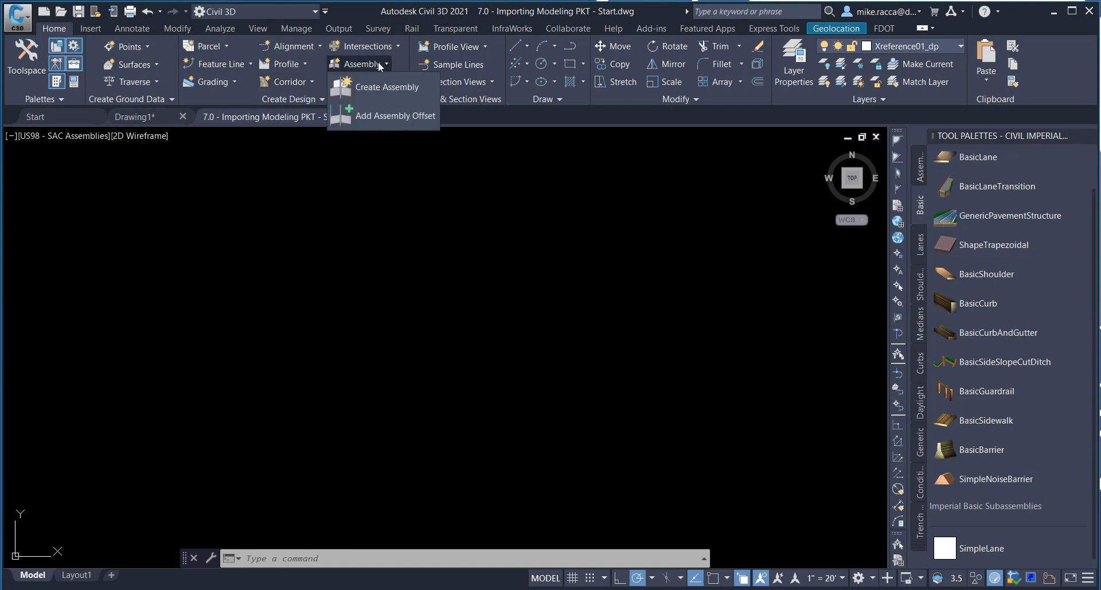
left_click(379, 92)
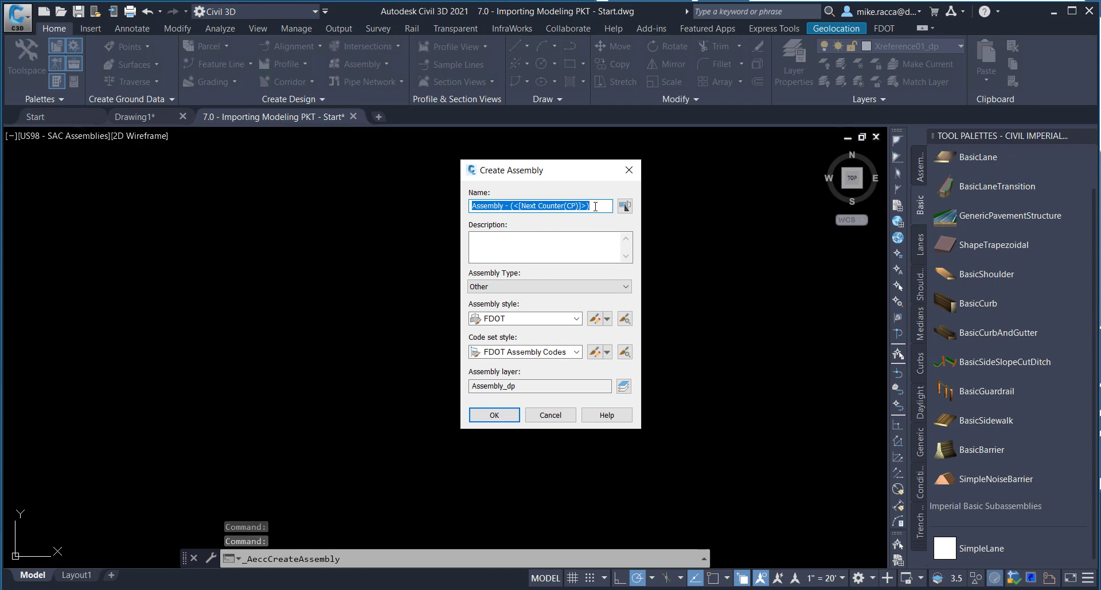
left_click_drag(593, 206, 475, 201)
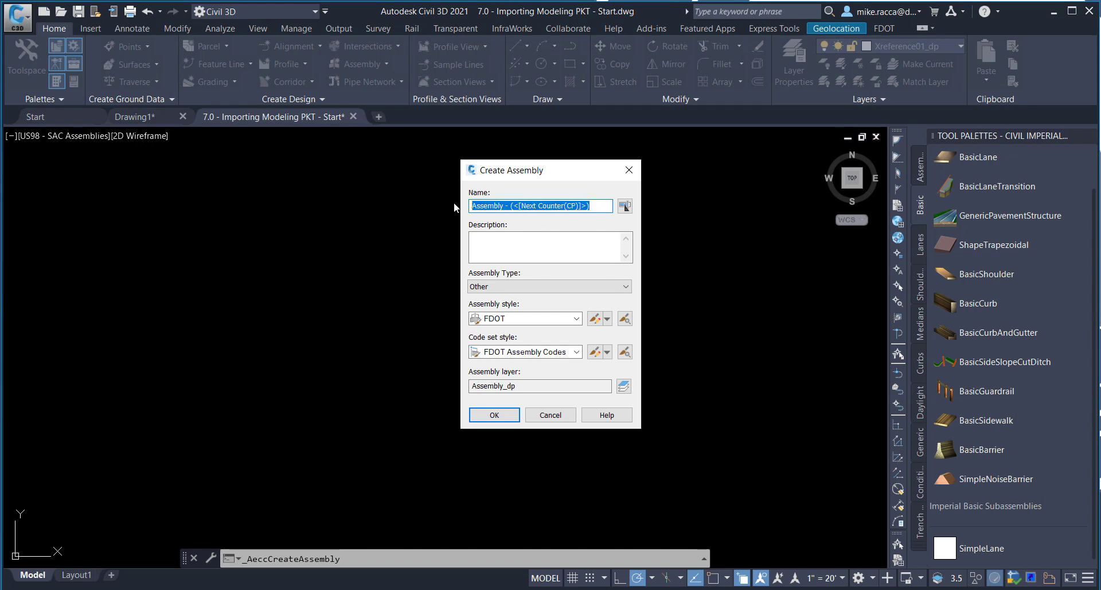
type("Simple")
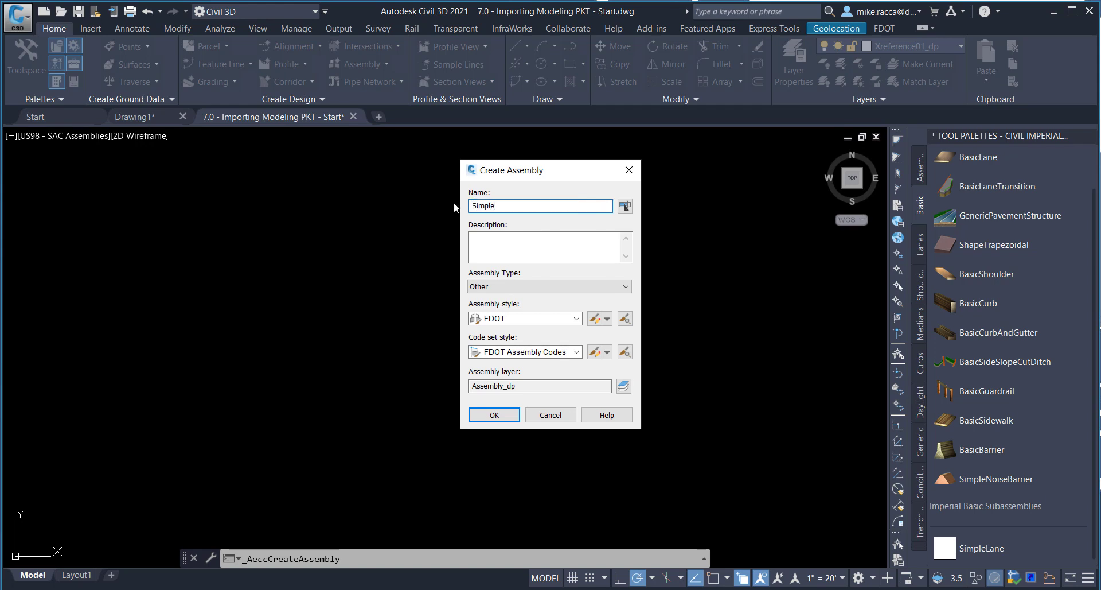
type("Lane")
left_click(494, 414)
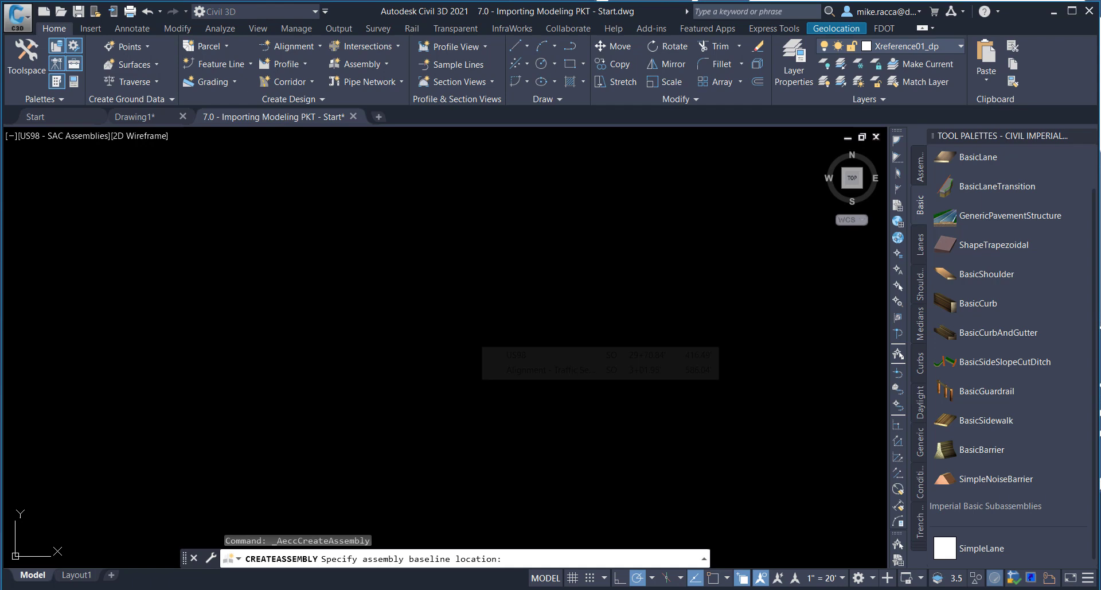
Step: Place the assembly baseline and activate the SimpleLane tool with Properties shown
left_click(445, 347)
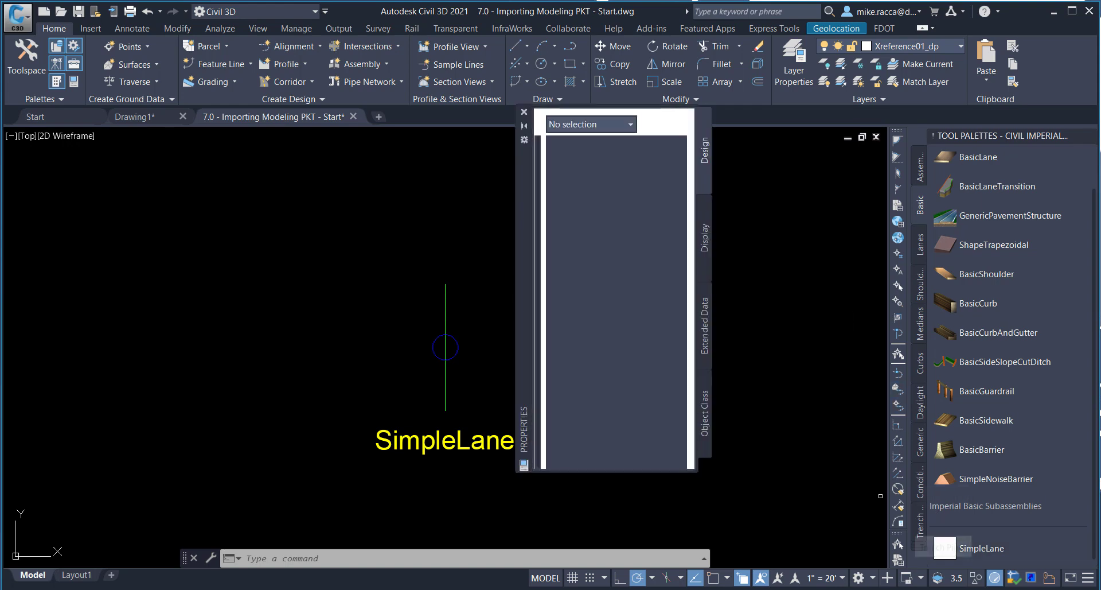
key("ctrl+1")
left_click(975, 548)
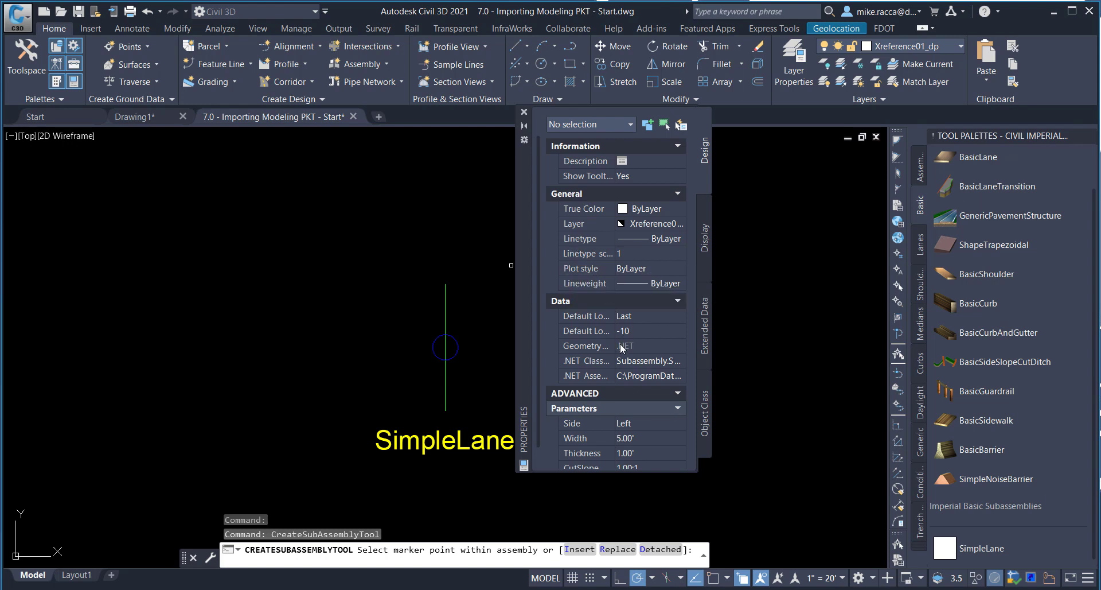
Step: Set the SimpleLane subassembly's Side to Right and Width to 12
scroll(618, 351, "down", 1)
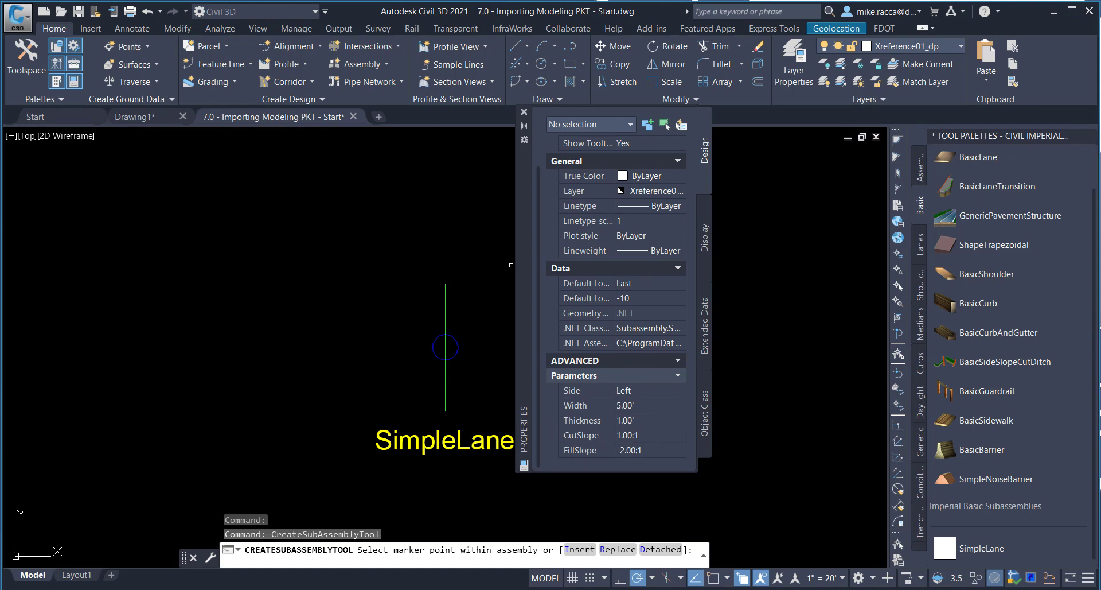
left_click(651, 393)
left_click(649, 391)
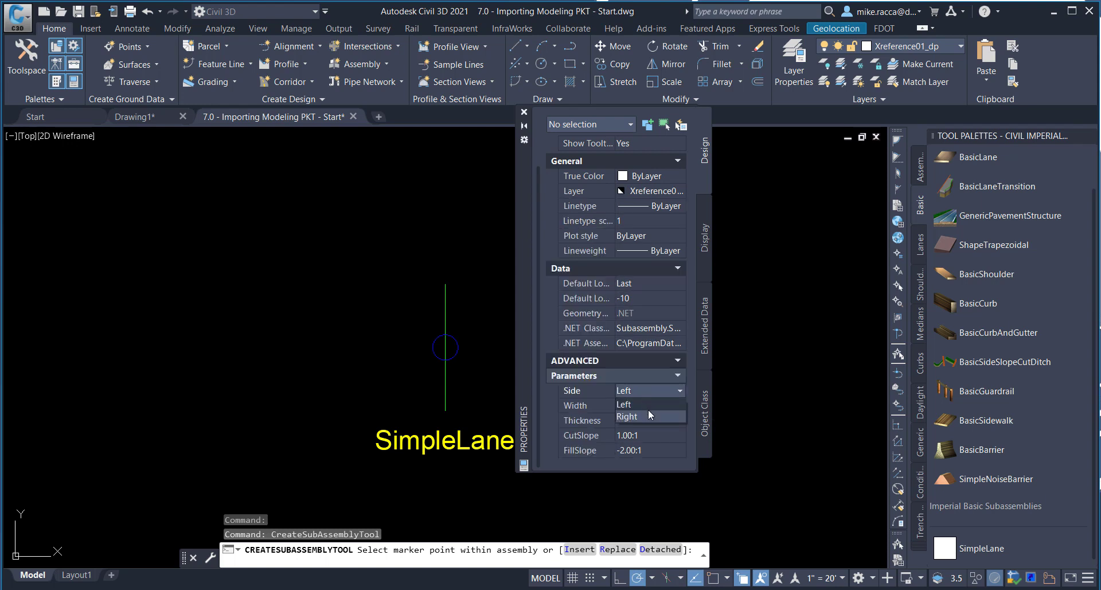
left_click(648, 414)
left_click(645, 406)
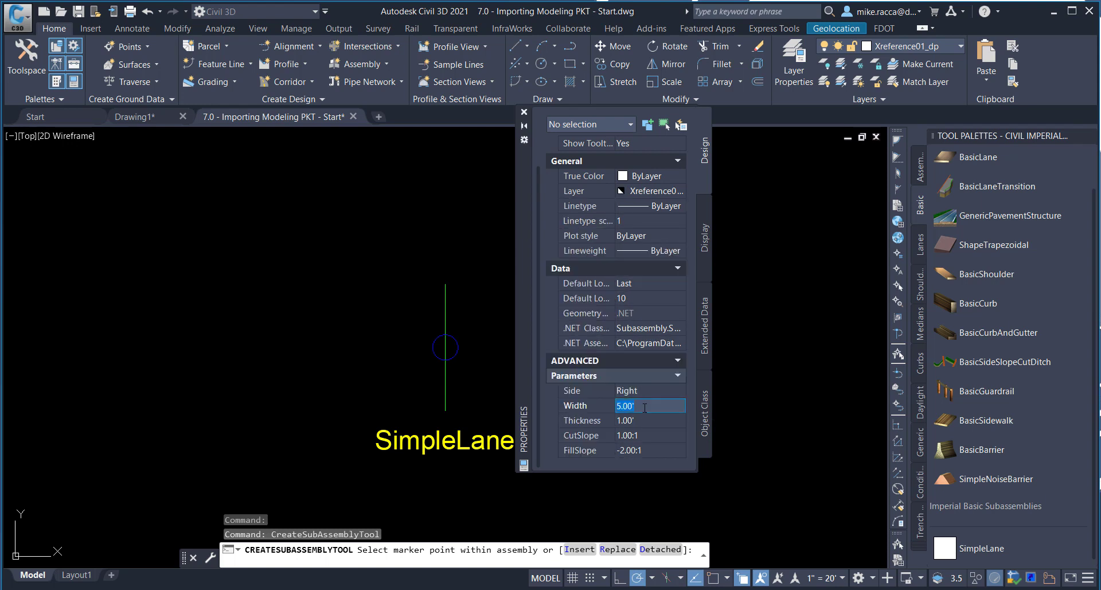
type("12")
key("Tab")
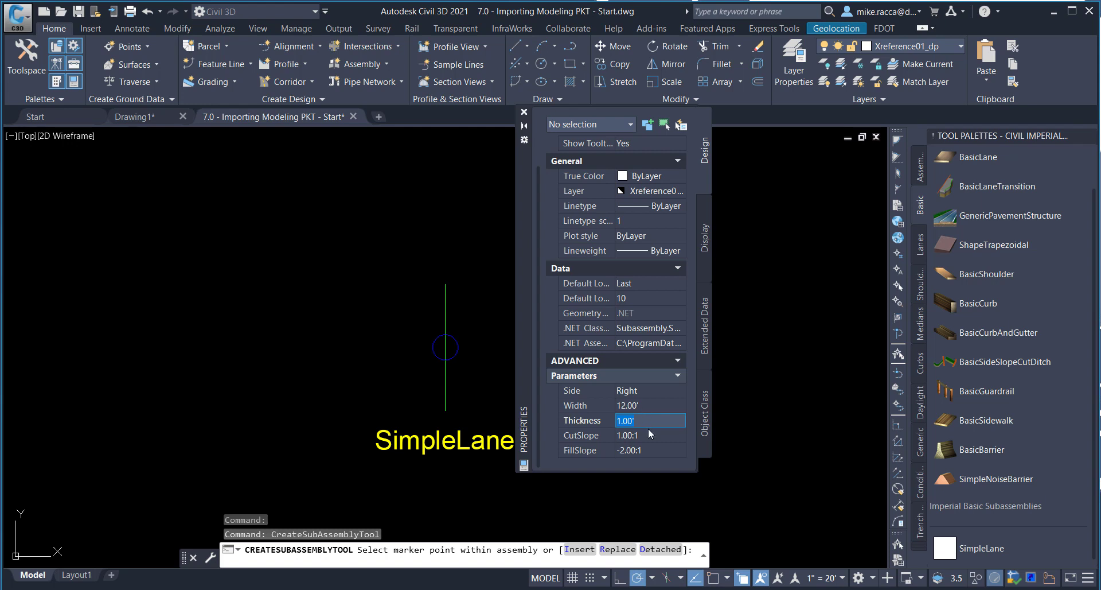
Step: Attach a right SimpleLane lane at the marker, then a left one, and finish
left_click(649, 449)
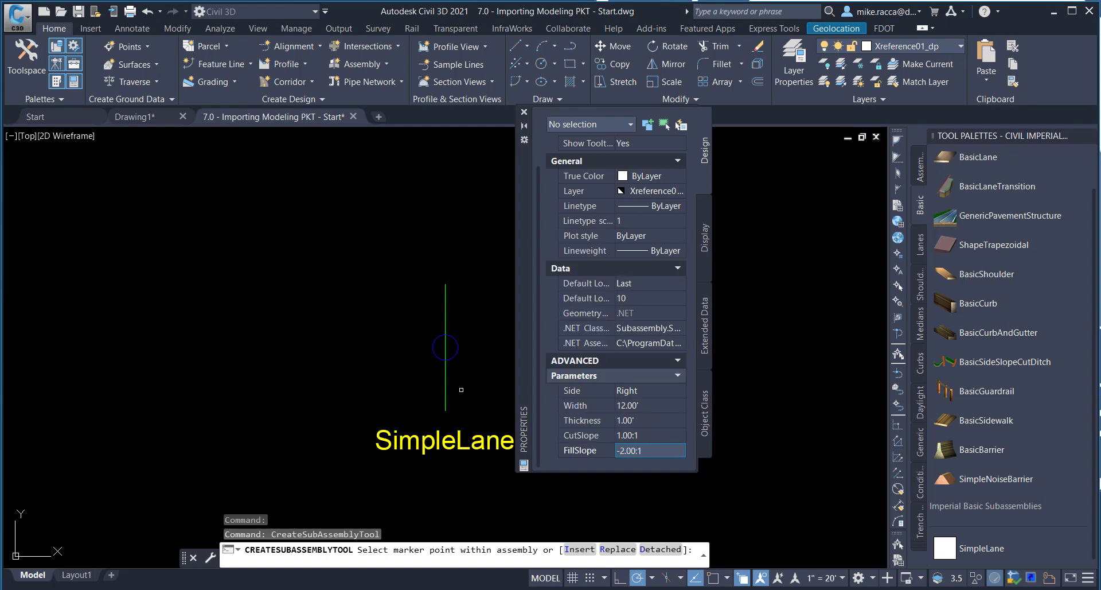
left_click(455, 355)
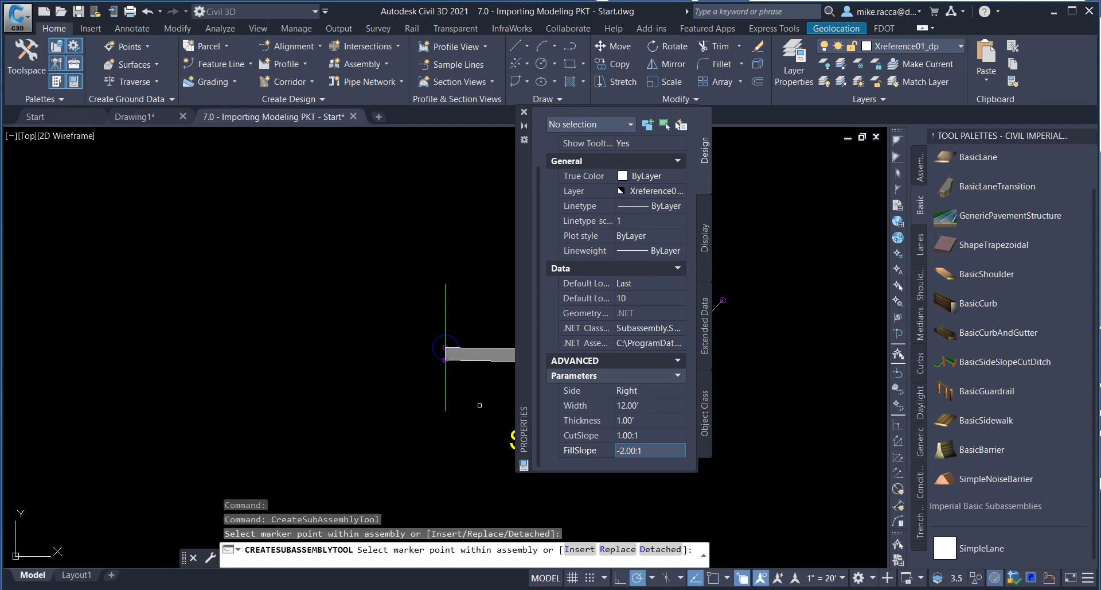
left_click(638, 392)
left_click(633, 405)
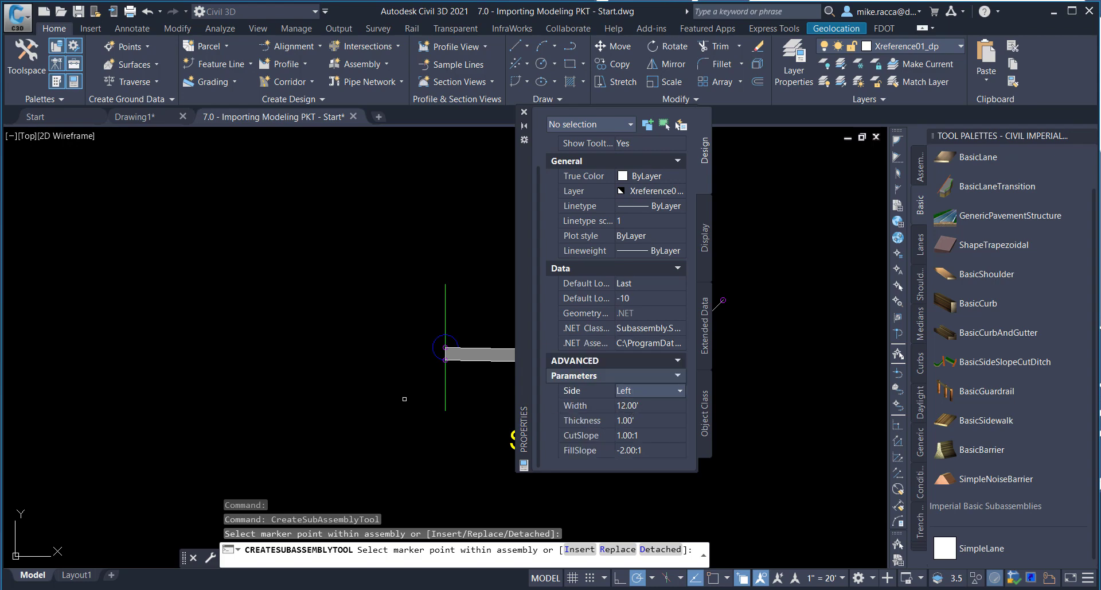
left_click(434, 355)
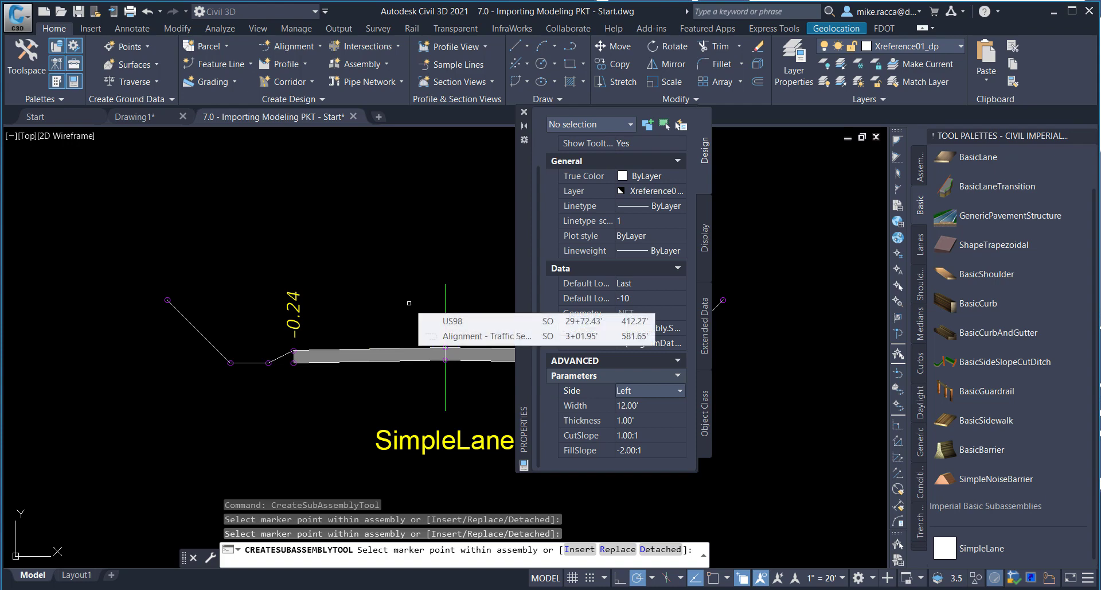
key("Escape")
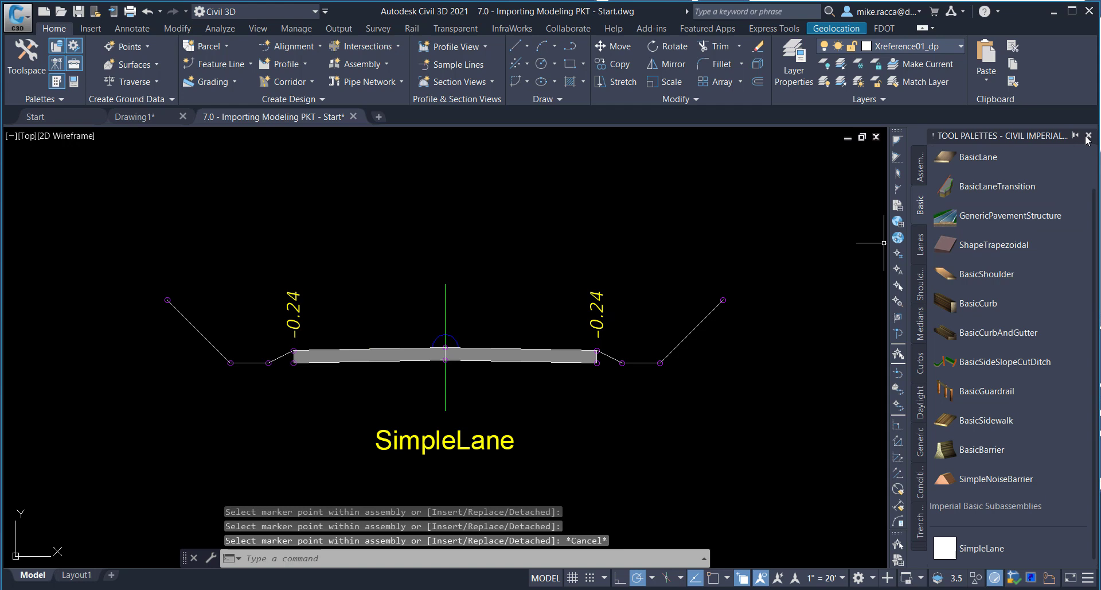
Step: Close the tool palettes and restore the saved view US98 - 24+00 to 29+00 showing the contours
left_click(1087, 137)
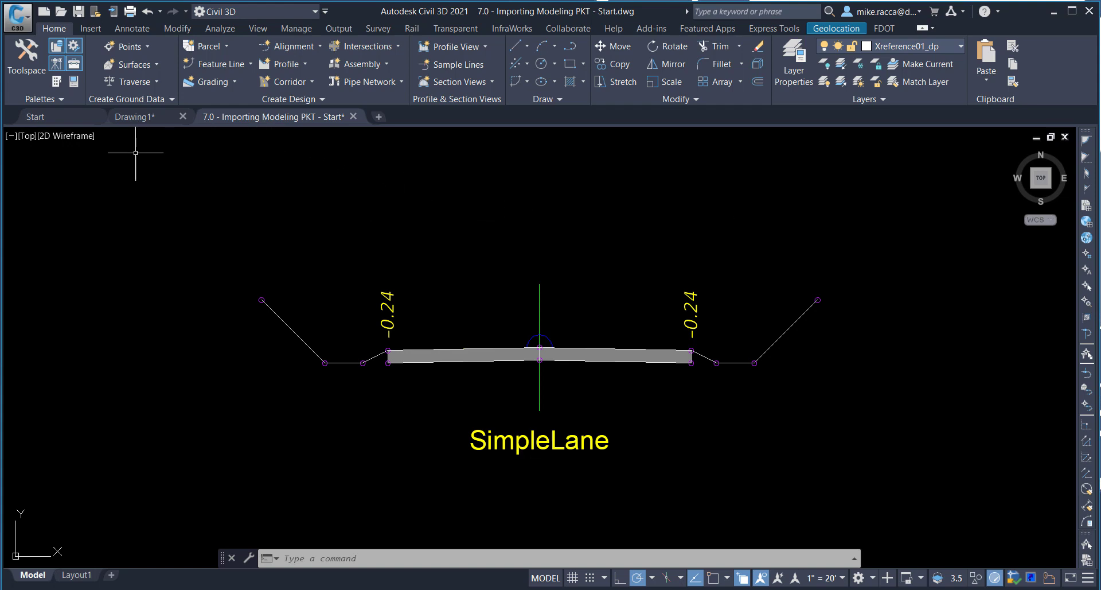
left_click(33, 136)
mouse_move(70, 151)
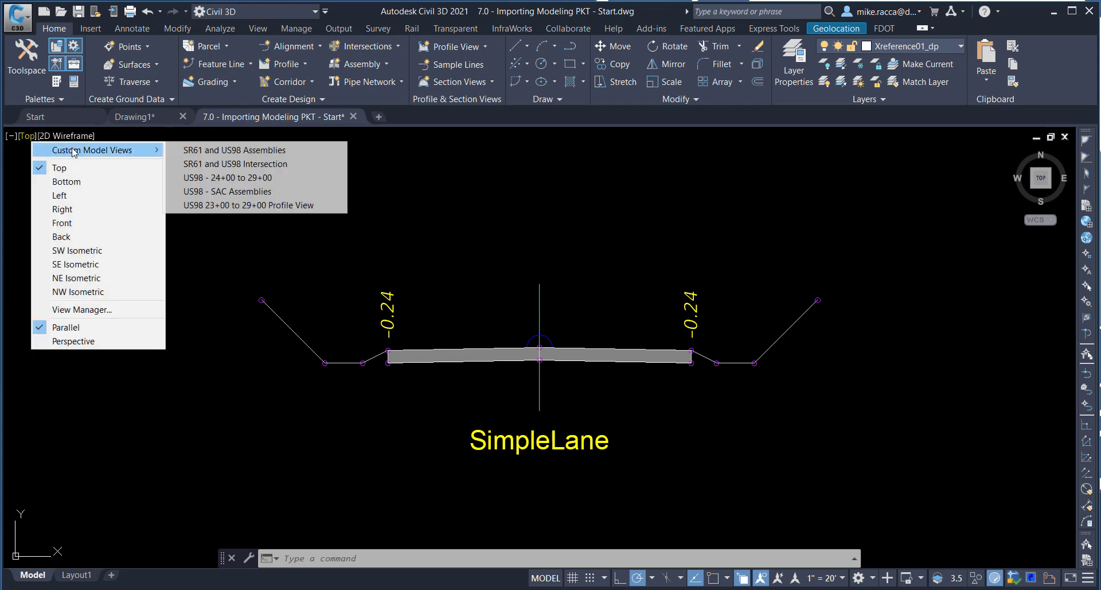
left_click(226, 179)
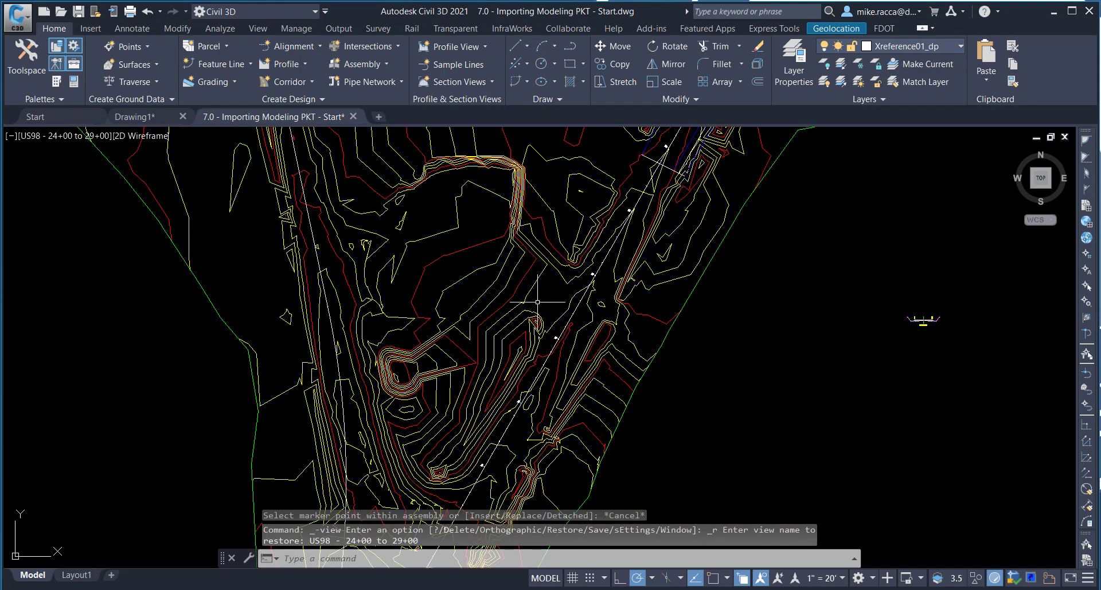
mouse_move(734, 378)
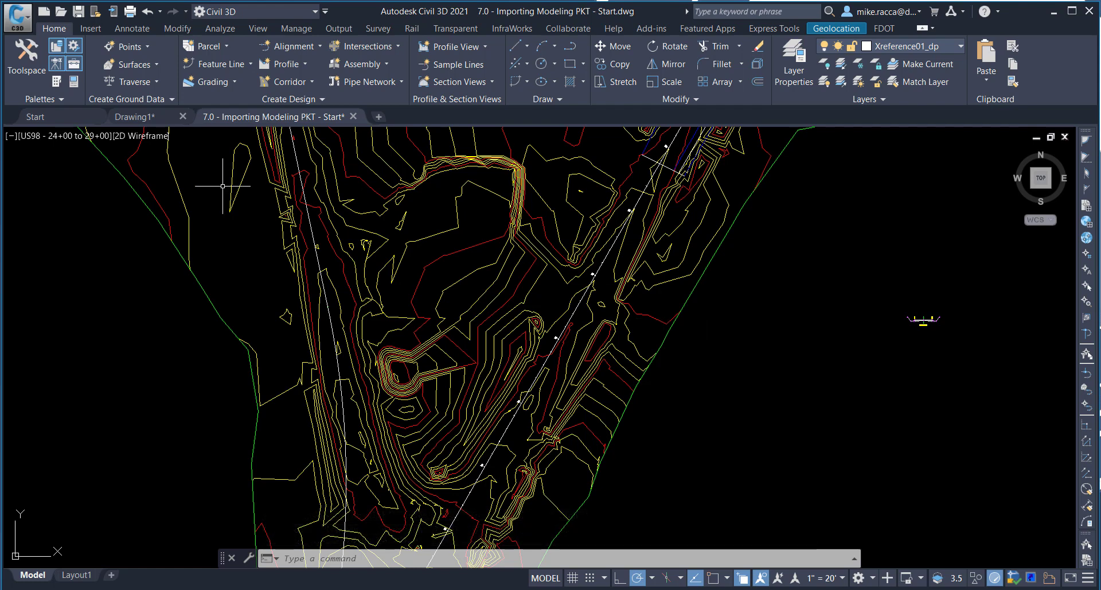
Step: Start a new corridor and name it Corridor - US 98 24+00 to 29+00
left_click(292, 87)
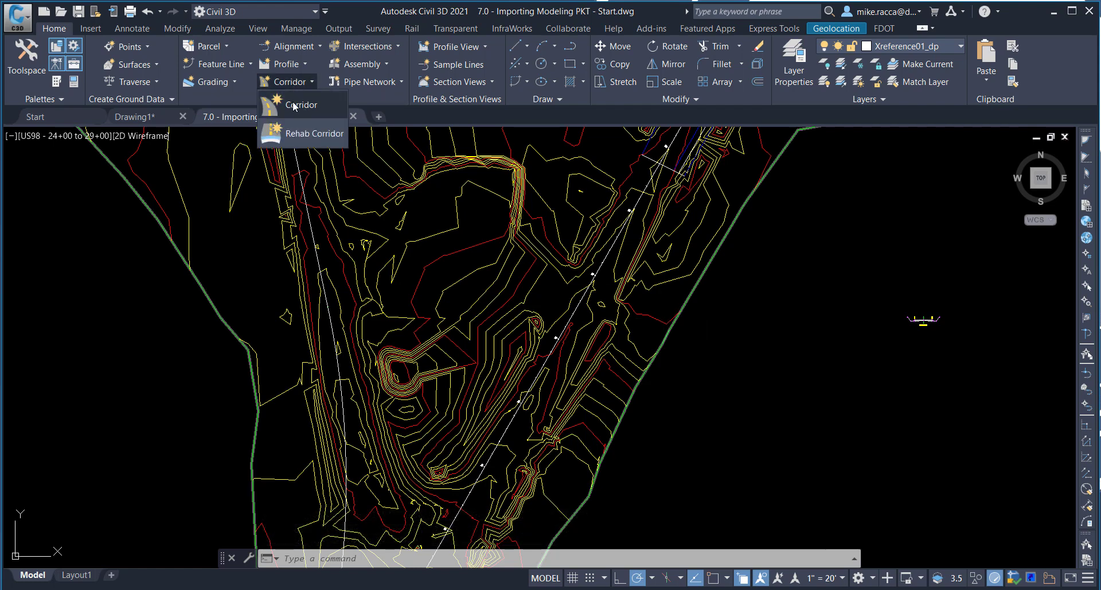
left_click(292, 103)
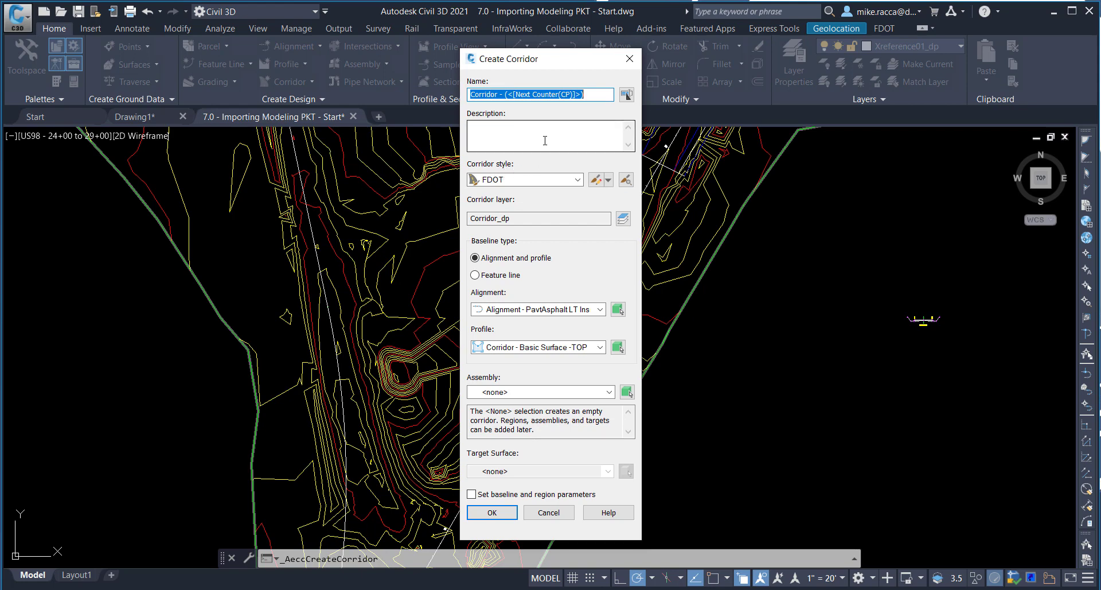
left_click_drag(584, 94, 506, 98)
key("BackSpace")
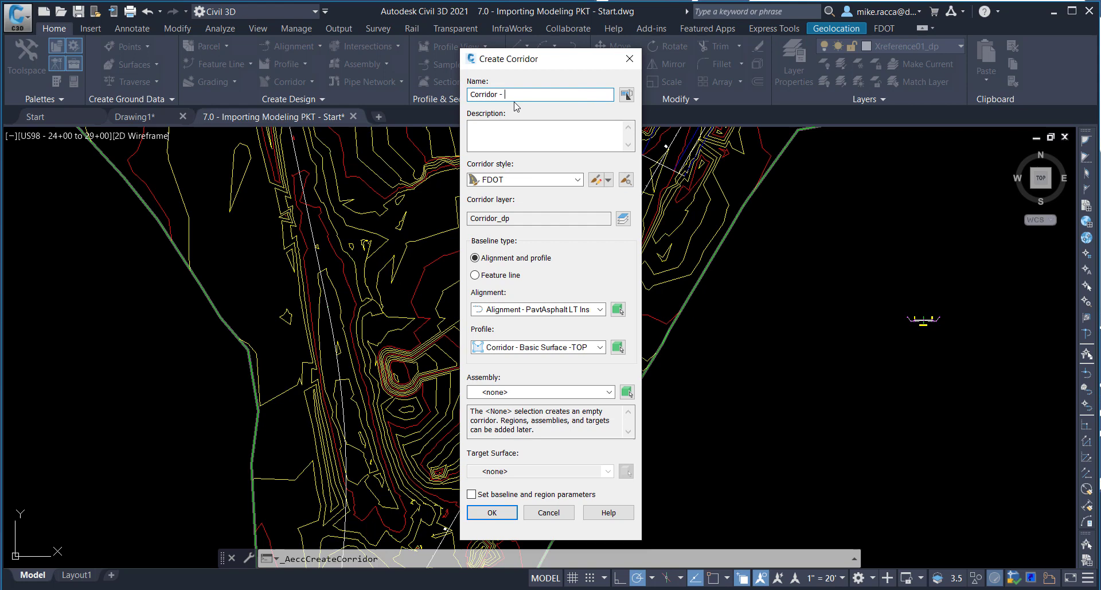
type("US 98 324+00")
type("to 29+00")
key("Left")
key("Left")
key("Left")
key("Left")
key("Left")
key("Left")
key("Left")
key("Left")
key("Left")
key("Left")
key("Left")
key("Left")
key("Left")
key("BackSpace")
Step: Set alignment US98, profile US98 - 24+00 to 29+00 - PGL, assembly SimpleLane, surface DTM Existing
left_click(599, 309)
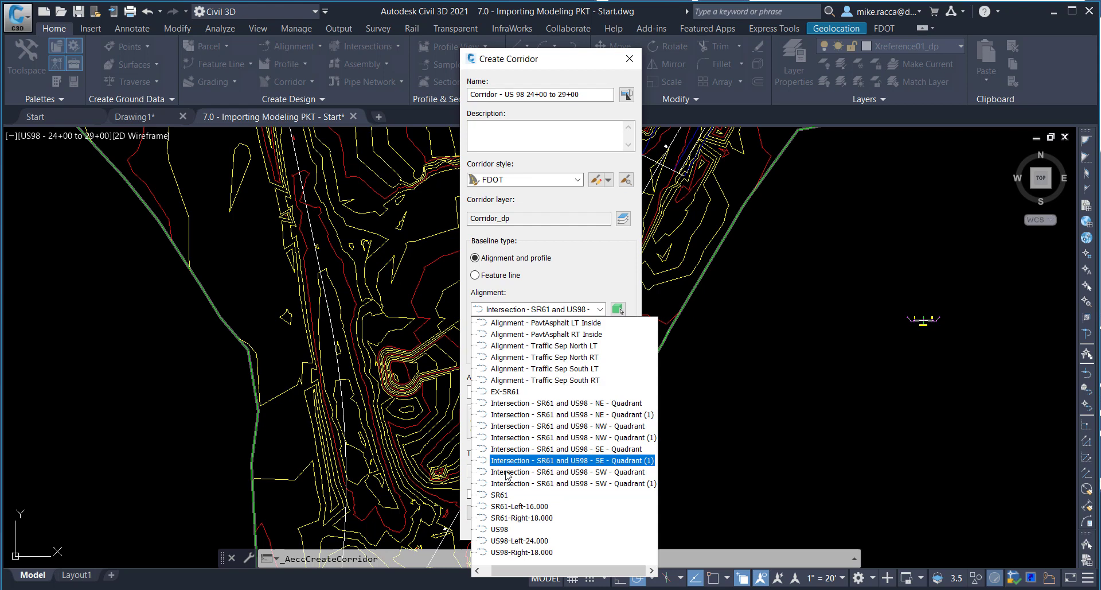
left_click(500, 529)
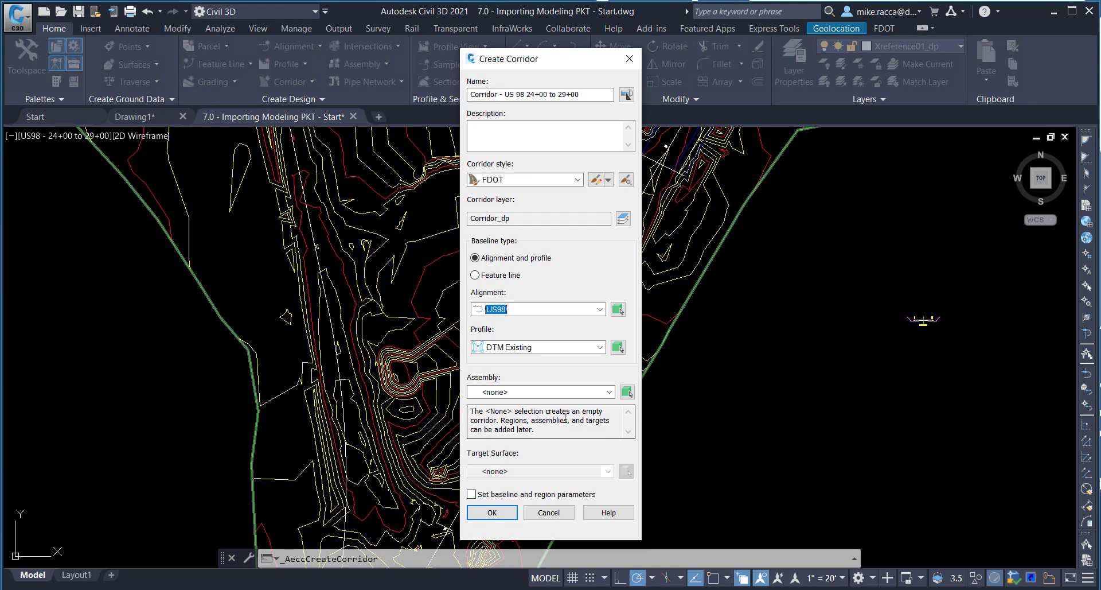
left_click(599, 348)
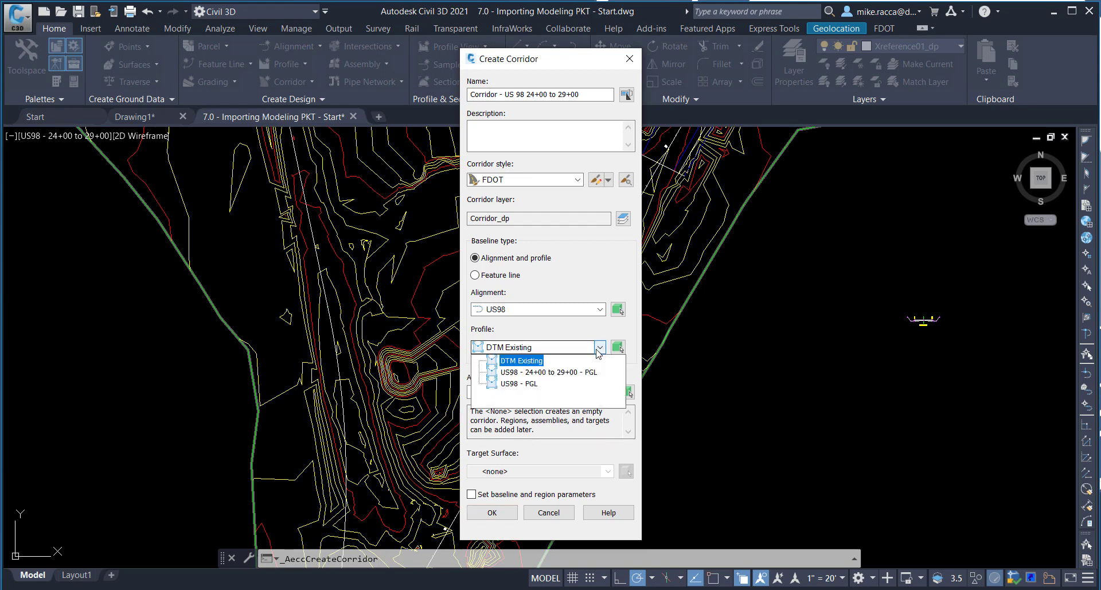
left_click(567, 372)
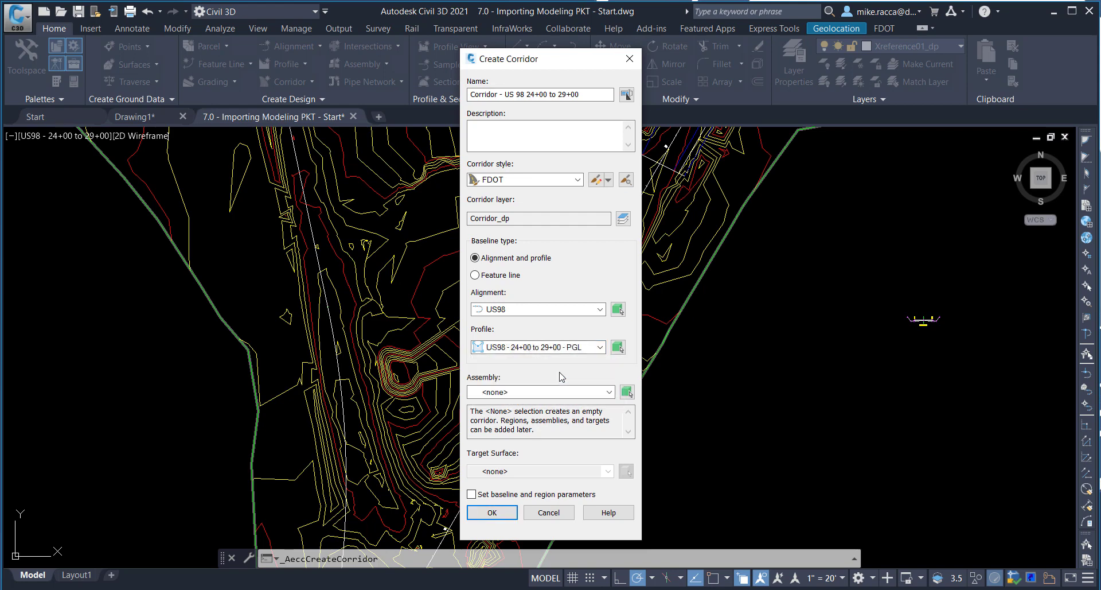
left_click(609, 392)
left_click(507, 428)
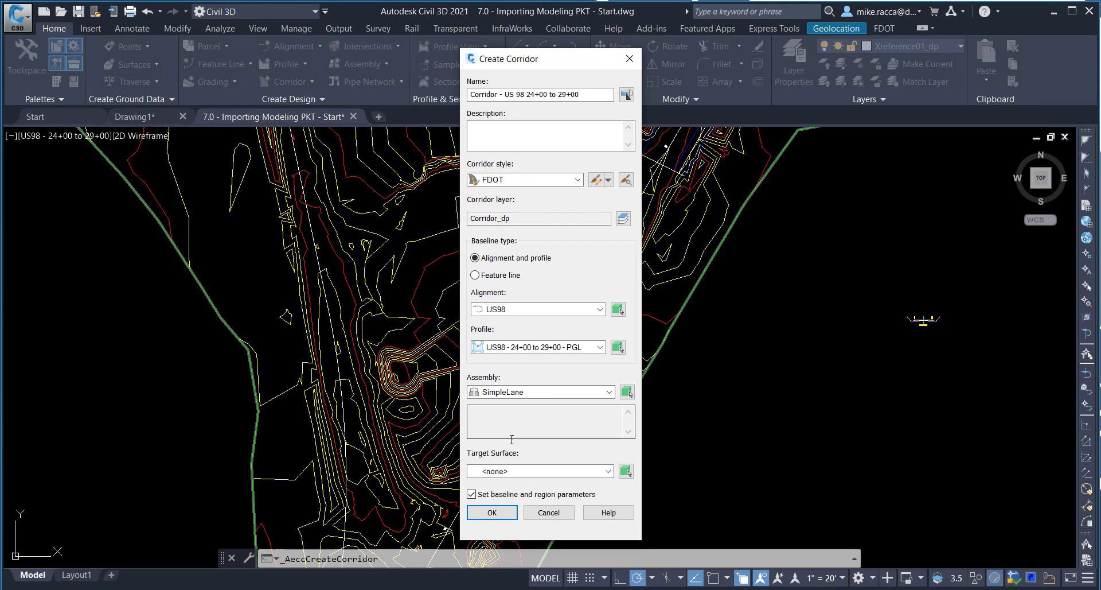
left_click(515, 469)
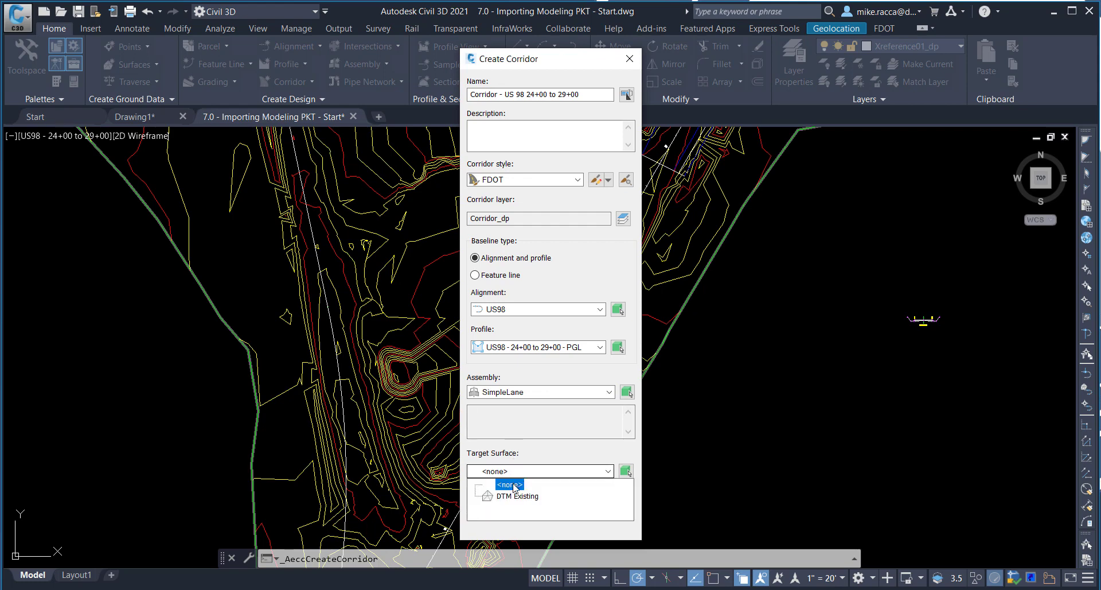
left_click(516, 495)
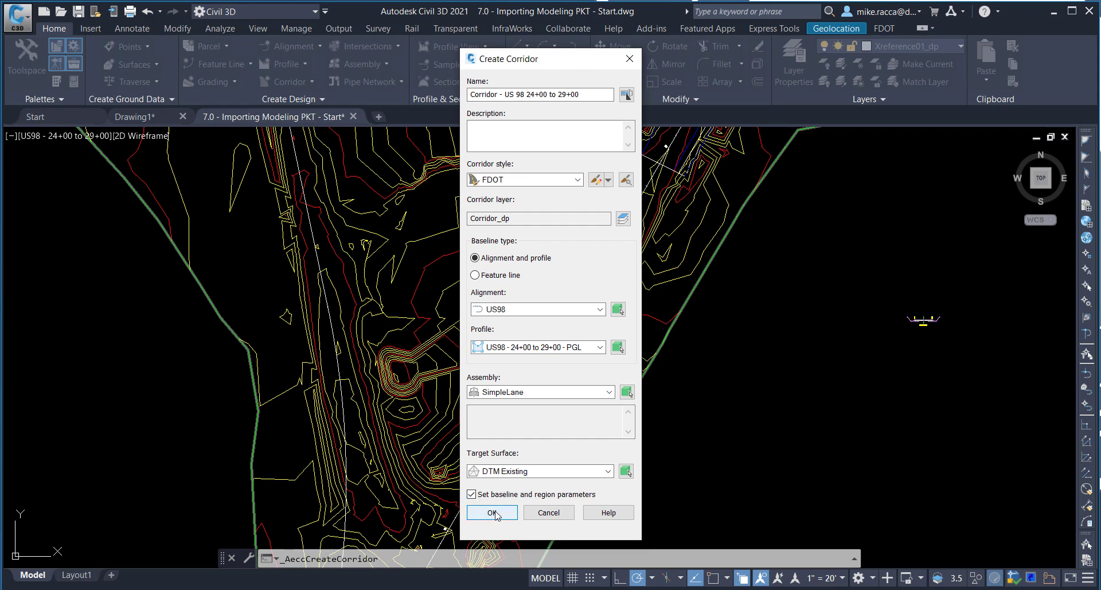
Step: Accept Create Corridor and enlarge the Baseline and Region Parameters dialog
left_click(494, 513)
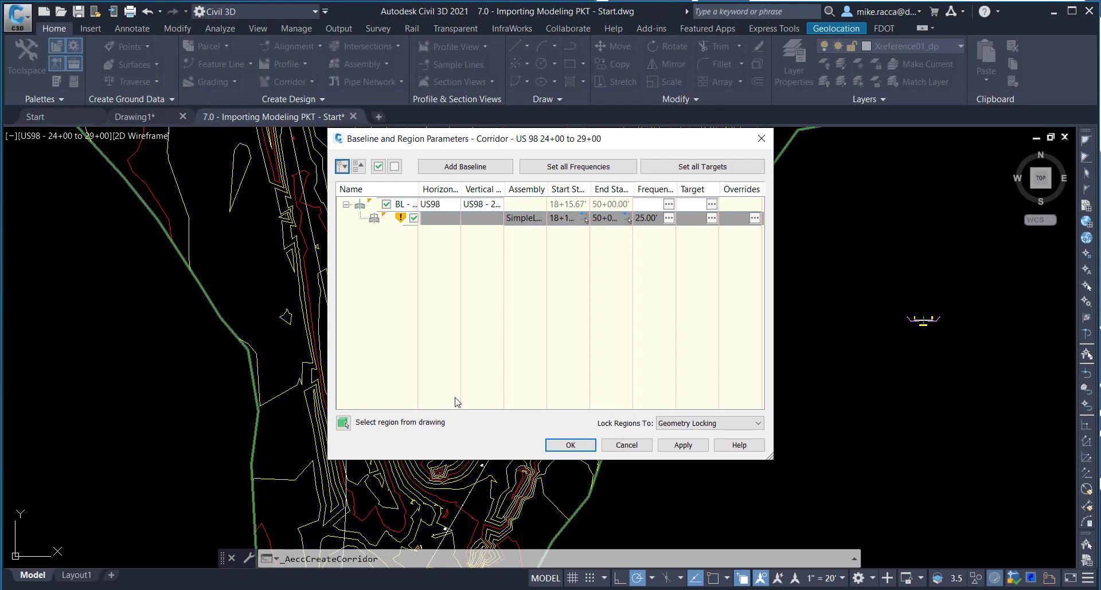
left_click(583, 220)
key("Escape")
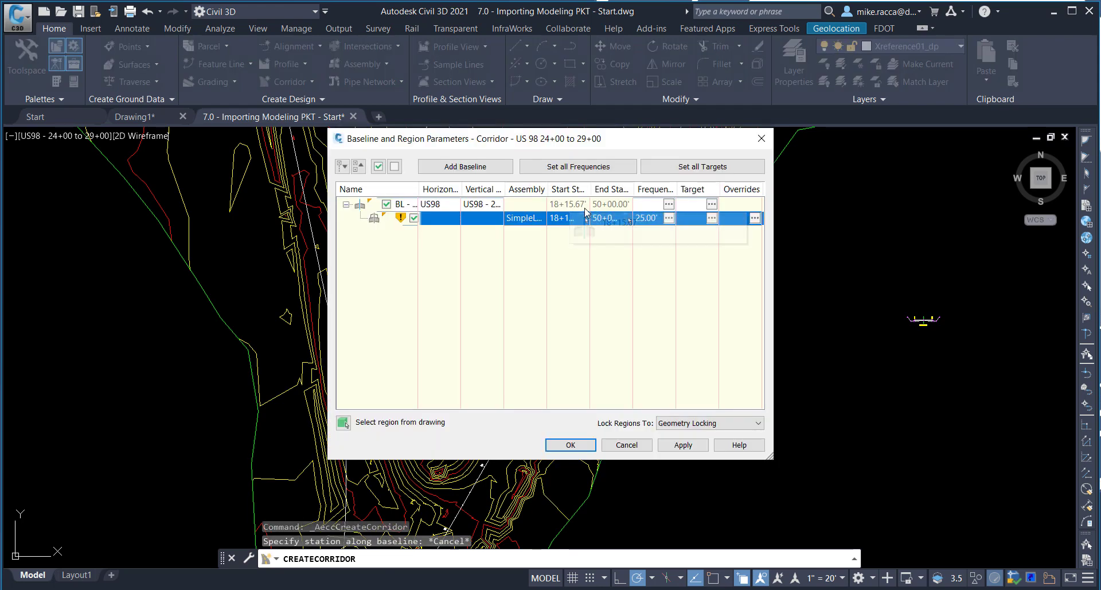
left_click(578, 205)
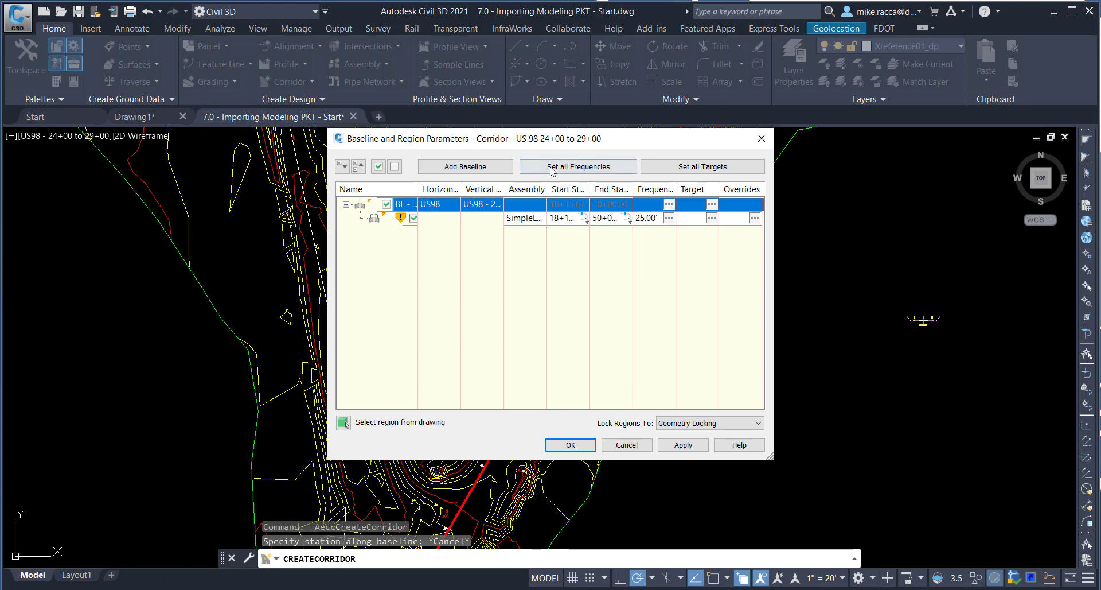
left_click_drag(770, 456, 970, 475)
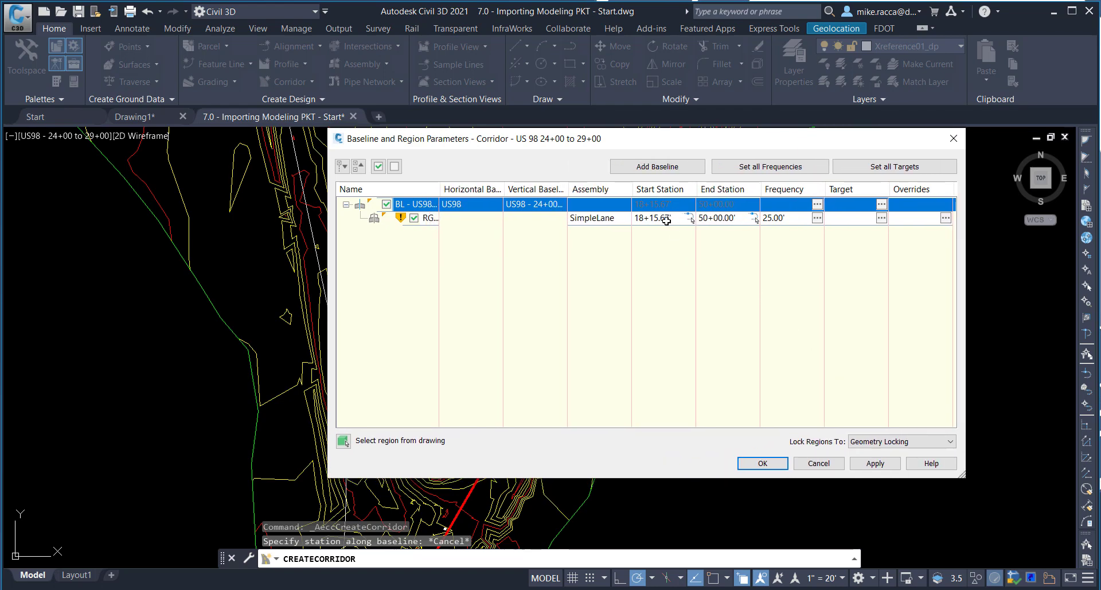
Step: Set the SimpleLane region's start station to 24+00 and end station to 29+00
double_click(666, 219)
type("24+00")
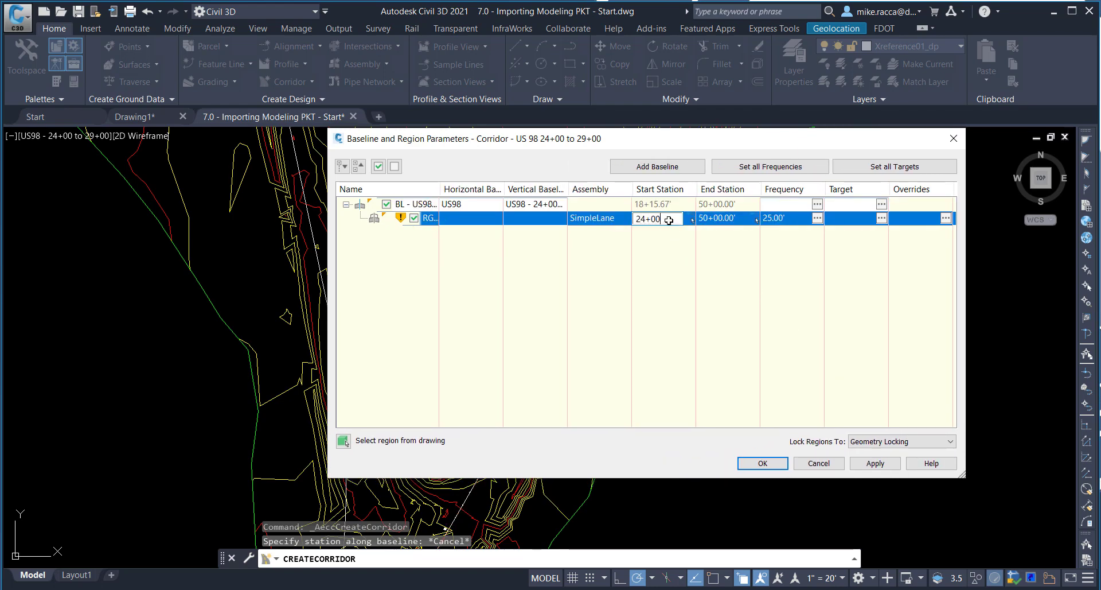
double_click(727, 219)
type("29")
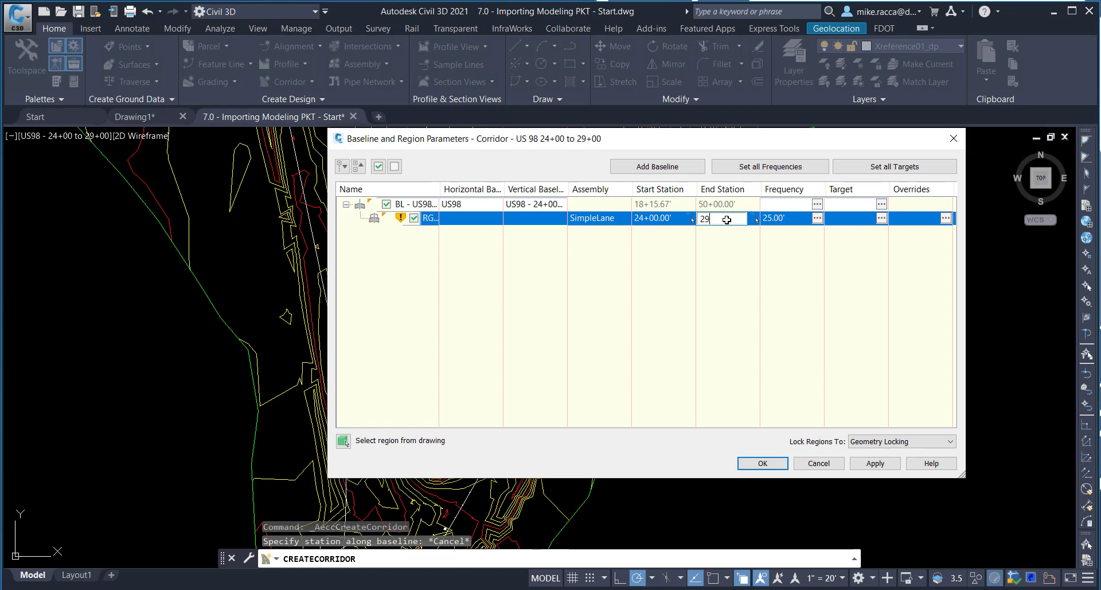
type("+00")
key("Return")
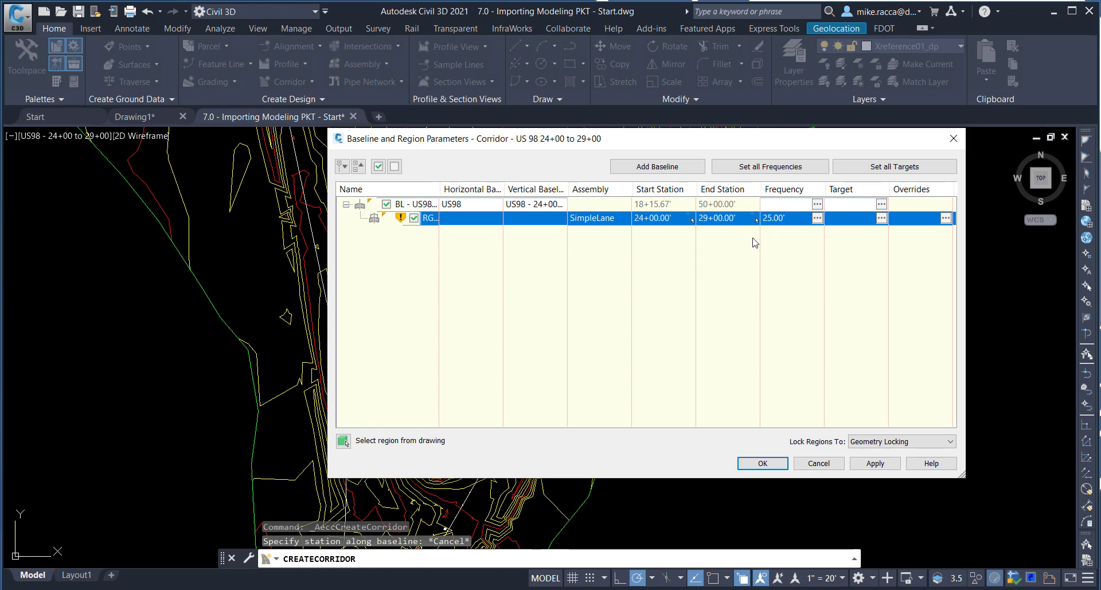
Step: Map the EG Left and Right targets to DTM Existing and accept the region settings
left_click(860, 166)
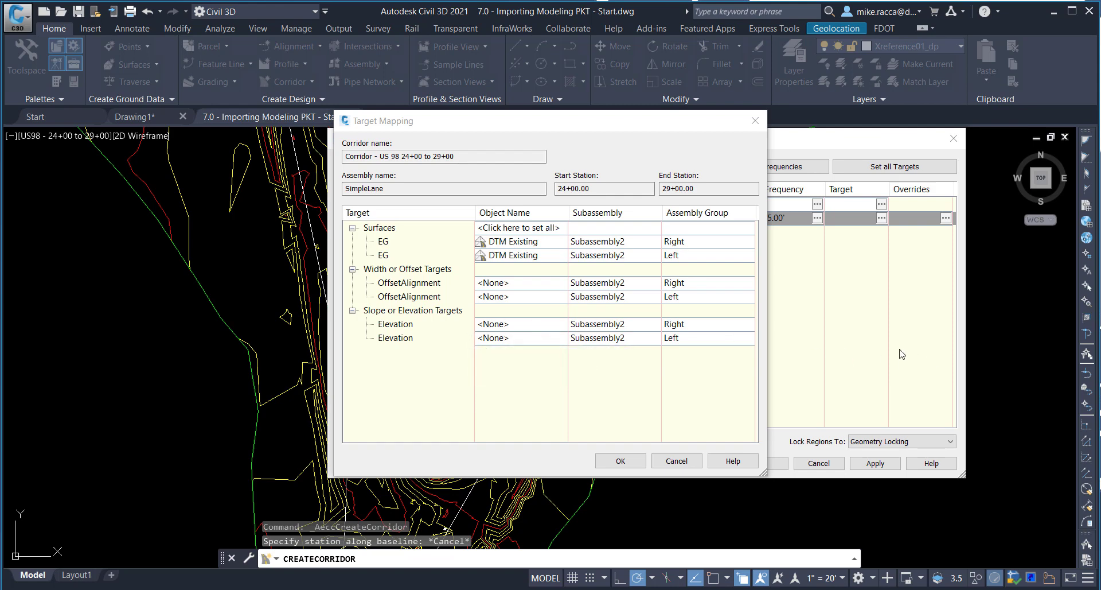
left_click(622, 461)
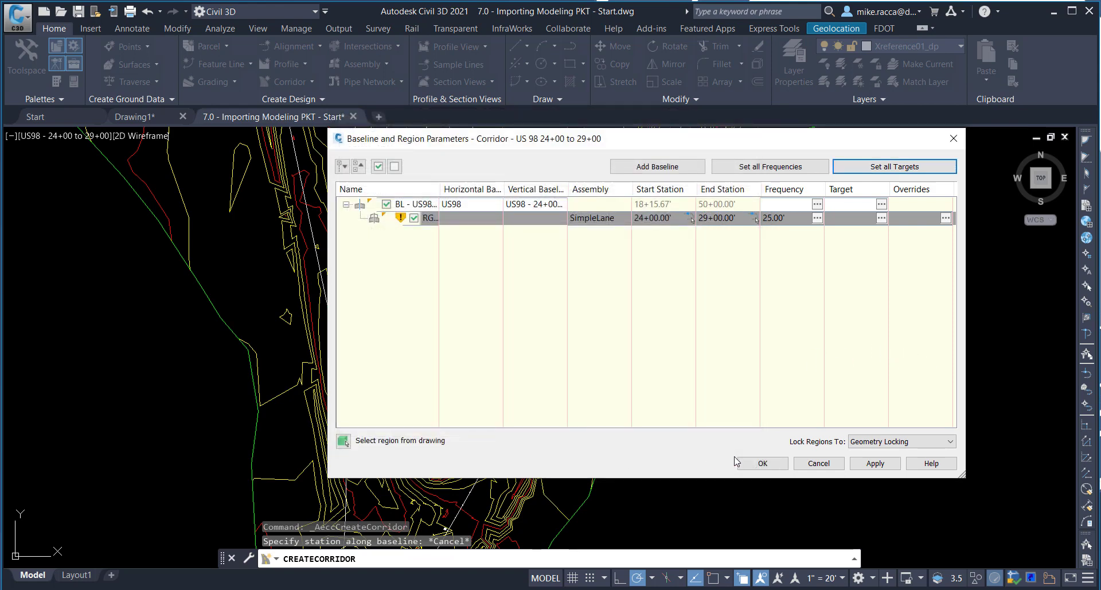
left_click(752, 462)
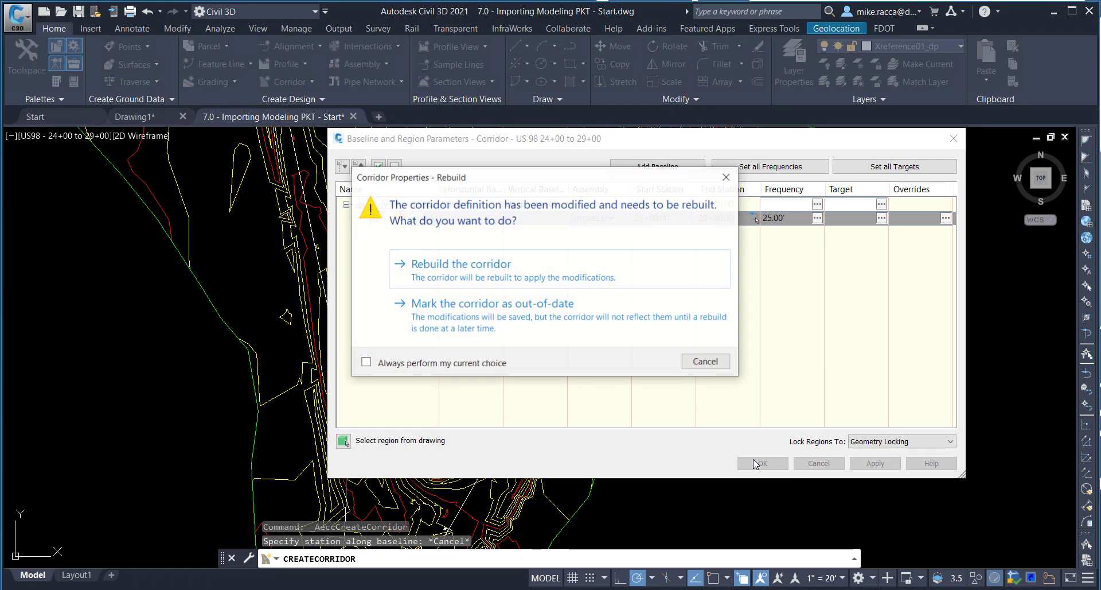
Step: Rebuild the corridor, pan the plan around it, and show the Toolspace Prospector
left_click(535, 284)
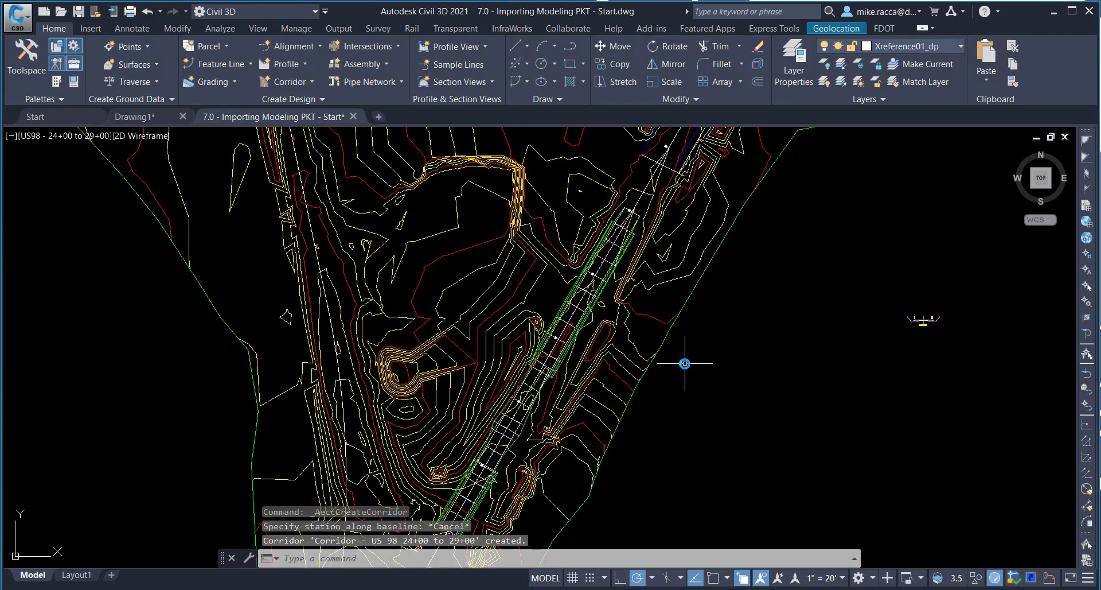
middle_click_drag(685, 363, 739, 294)
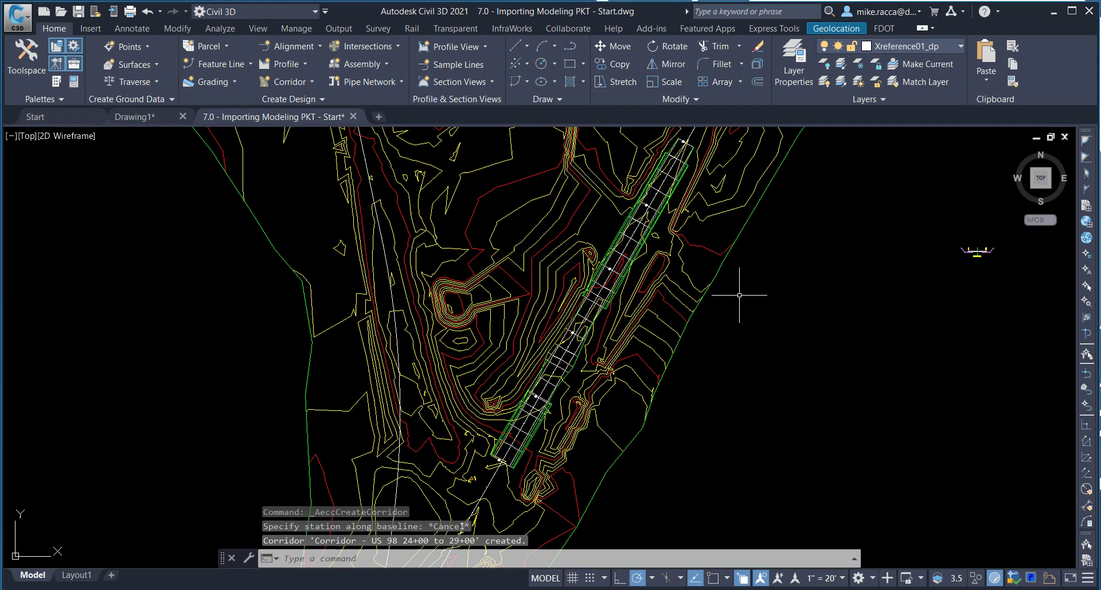
mouse_move(740, 294)
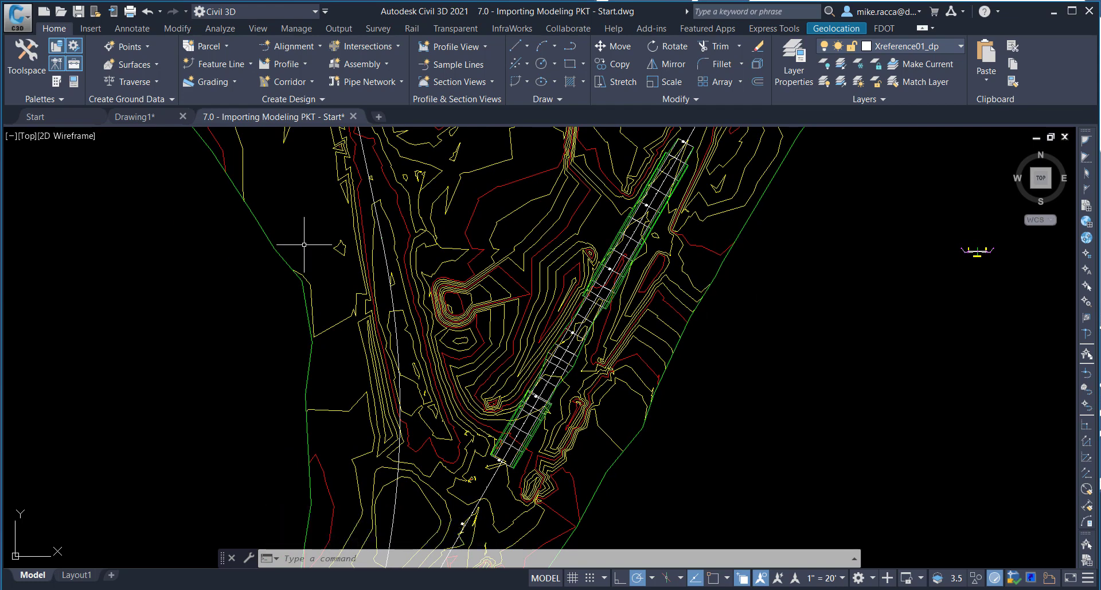
left_click(29, 69)
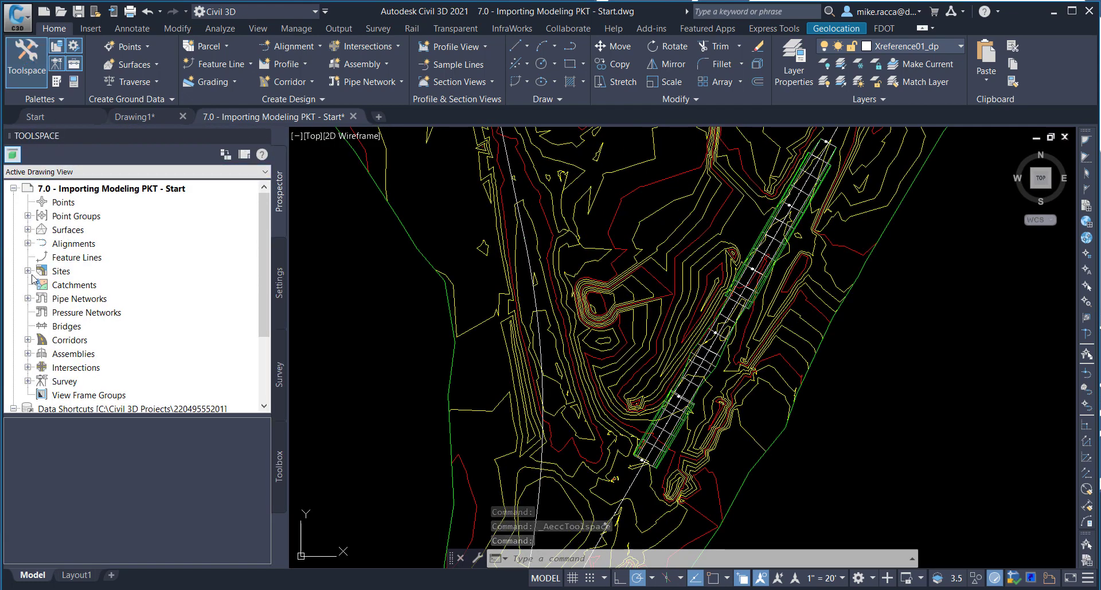
Step: From Prospector's Corridors list, open Corridor - US 98 24+00 to 29+00 in the Corridor Section Editor
left_click(28, 340)
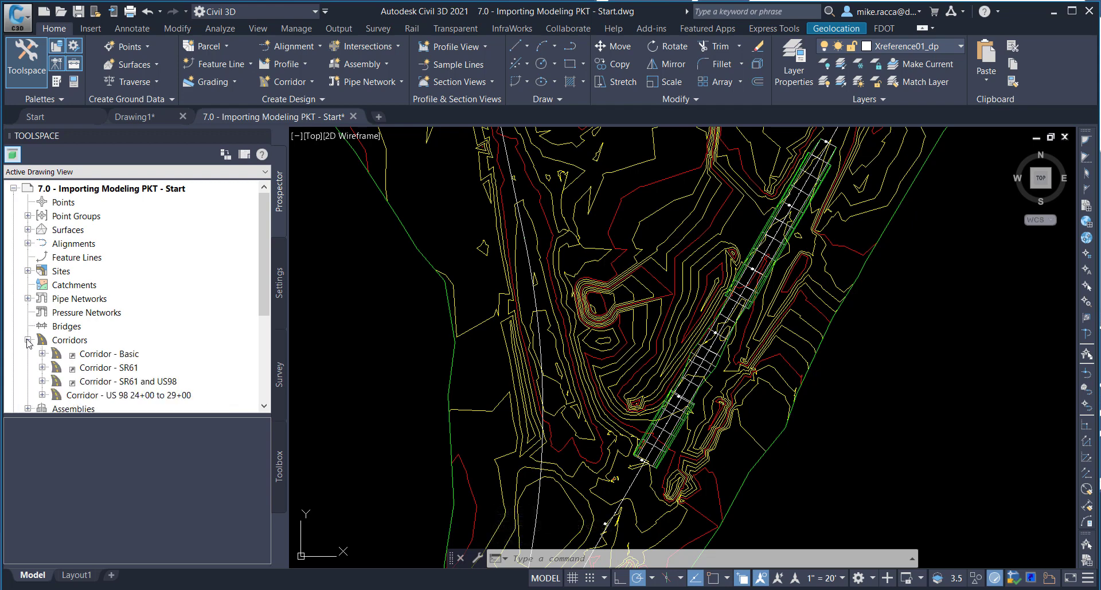
scroll(138, 321, "down", 2)
left_click(128, 314)
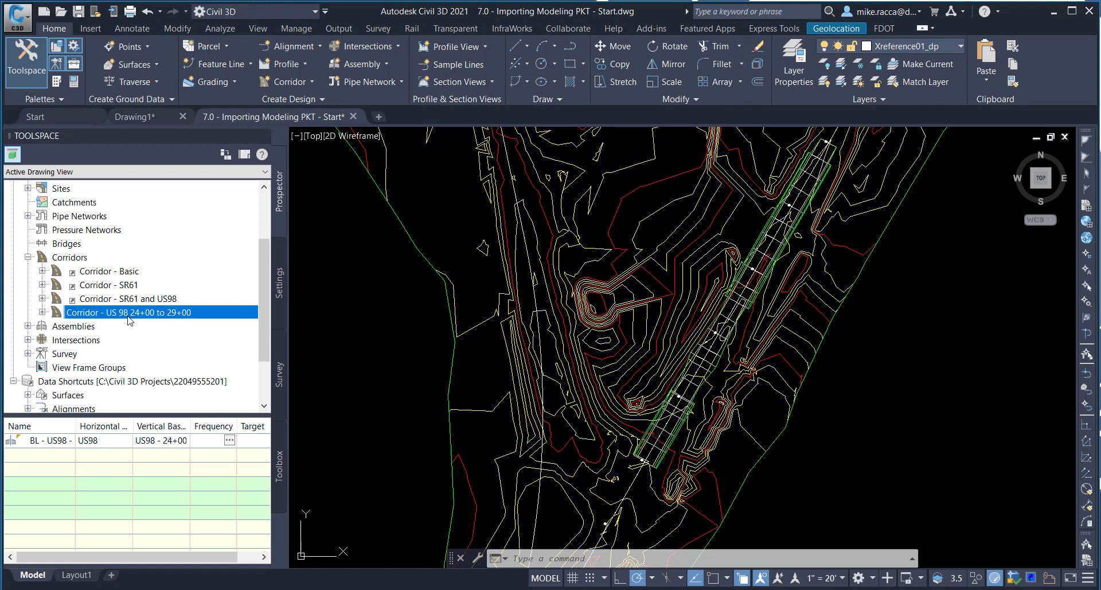
right_click(130, 320)
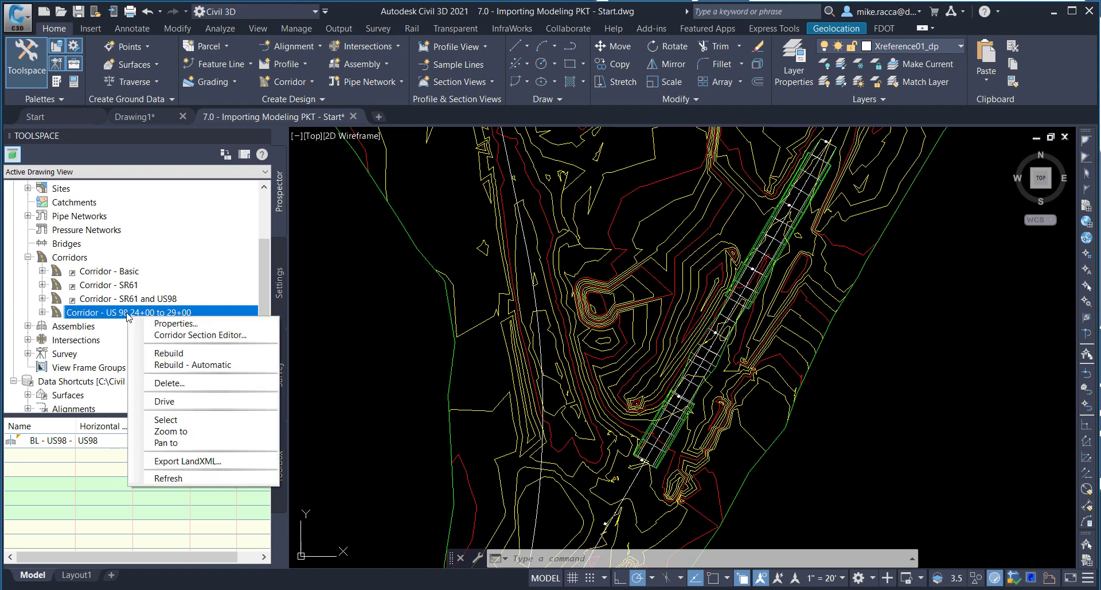
left_click(172, 335)
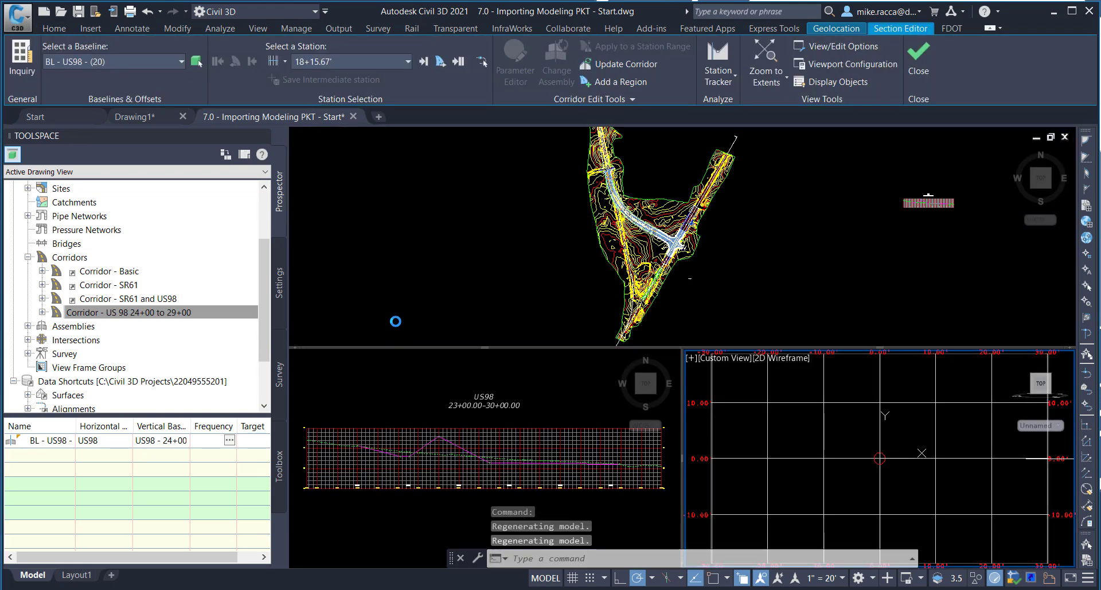
Step: Make a window selection in the plan viewport
left_click(396, 319)
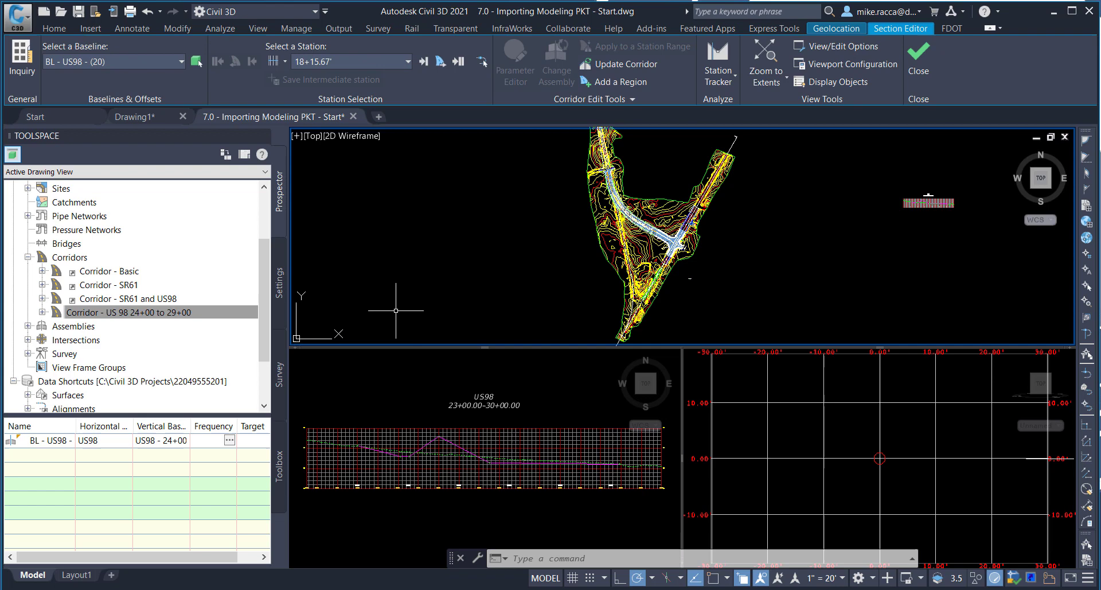
left_click(403, 276)
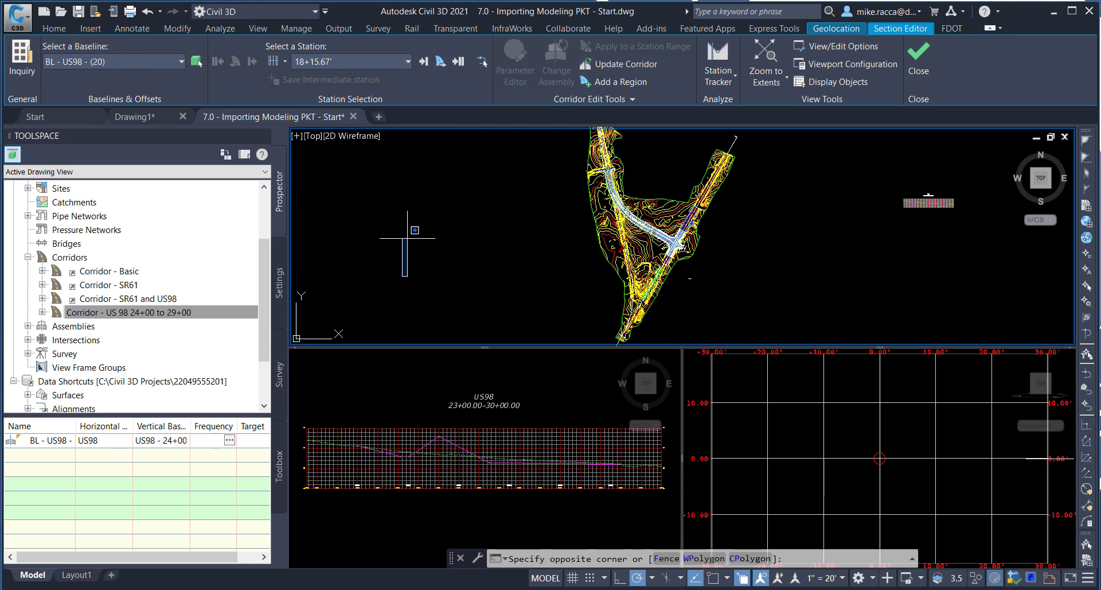
left_click(350, 153)
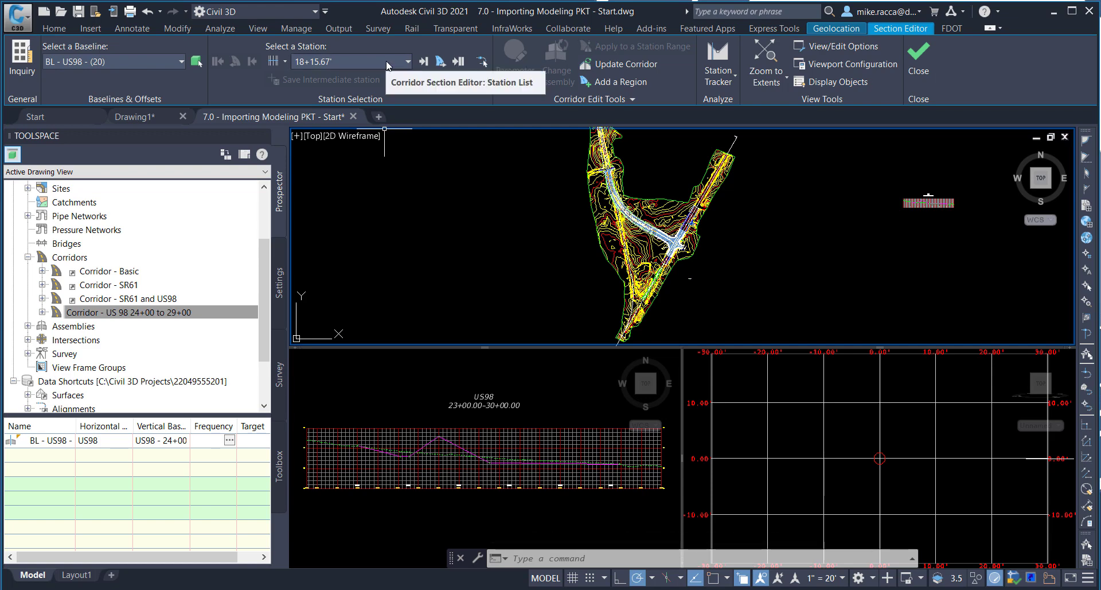
Step: Step the section forward from station 18+15.67' to 19+00.00'
left_click(424, 62)
left_click(425, 61)
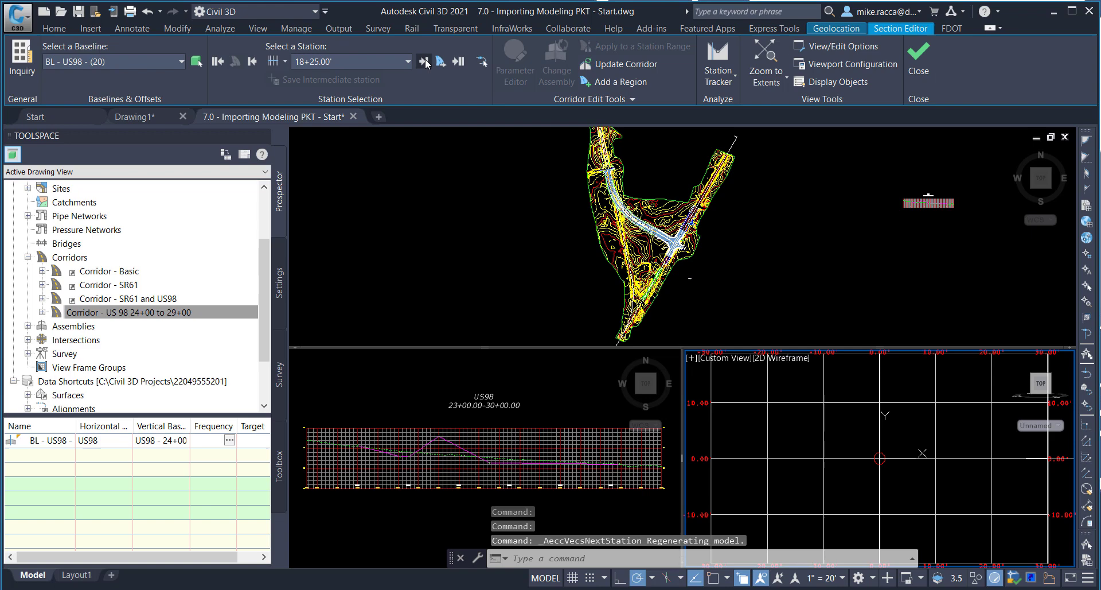
left_click(425, 62)
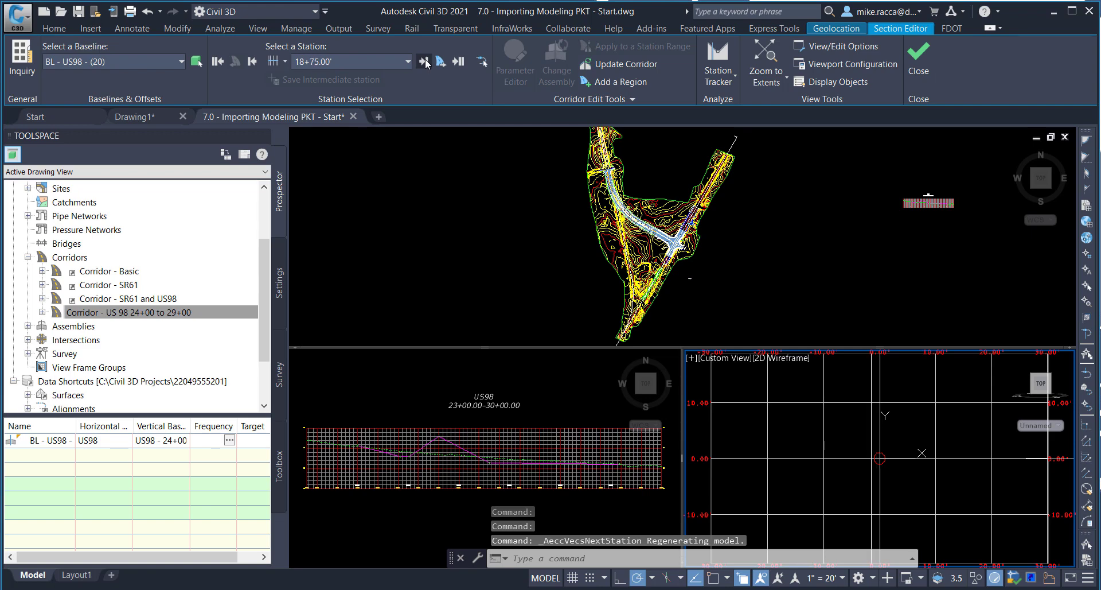
left_click(424, 61)
left_click(284, 62)
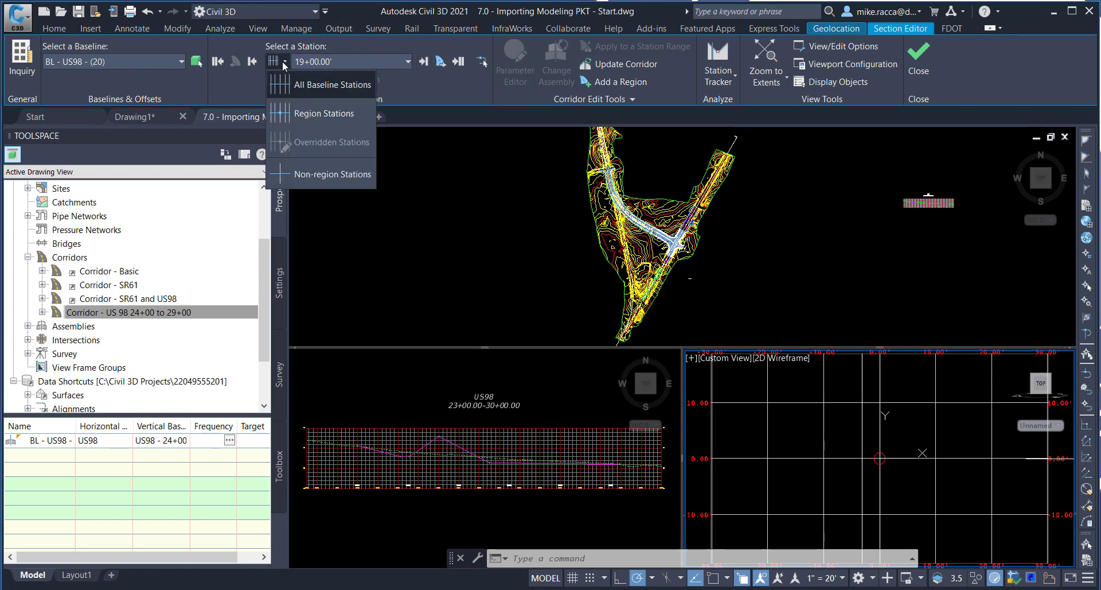
Step: Switch to Region Stations and step from 24+00.00' forward to 25+25.00'
left_click(295, 115)
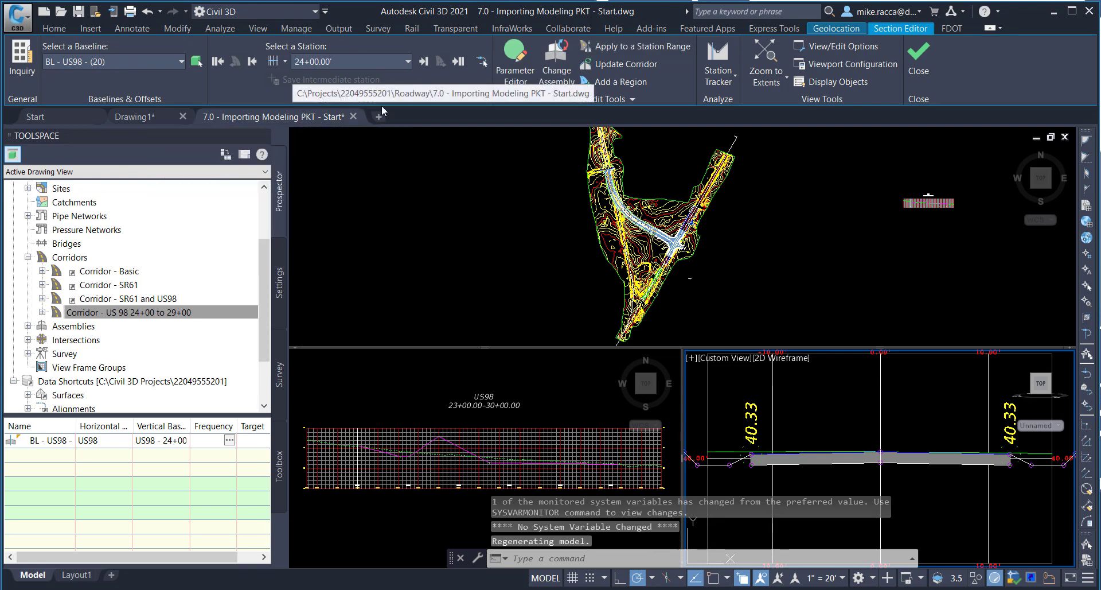
left_click(422, 62)
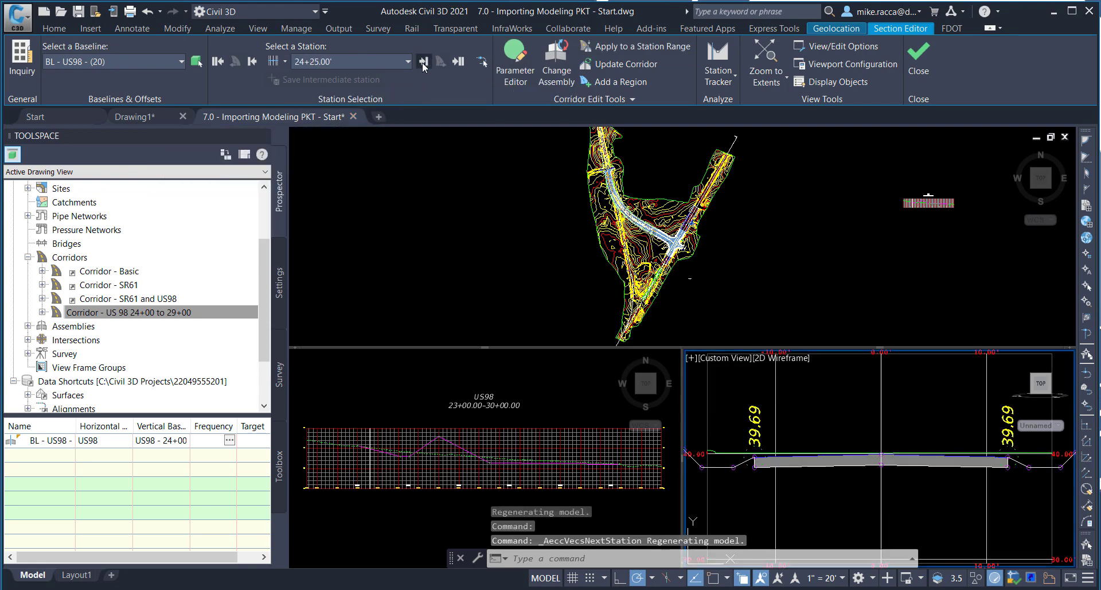
left_click(422, 62)
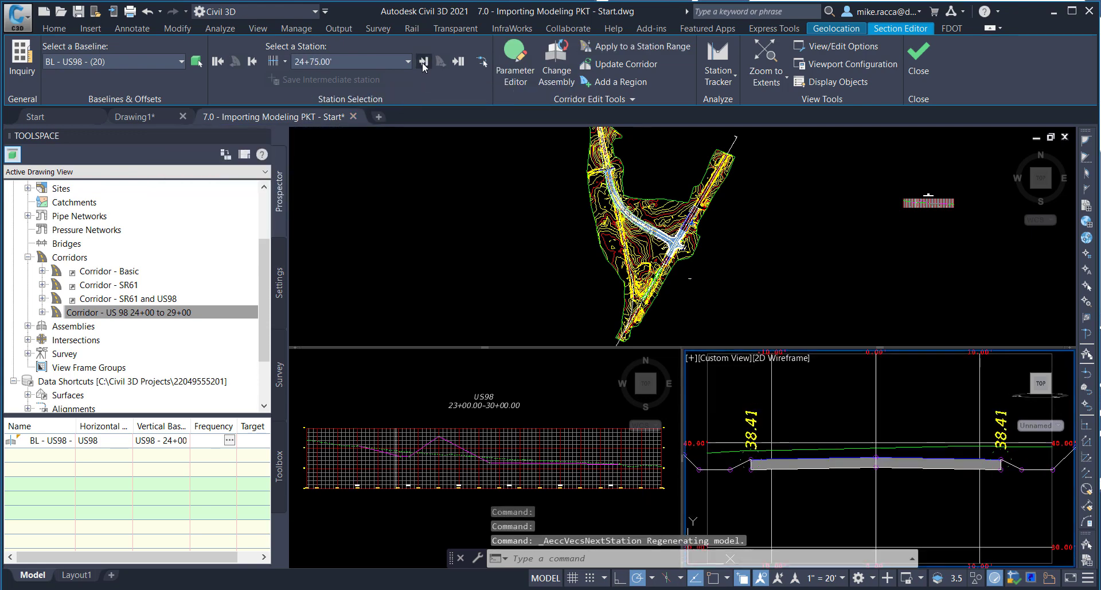
left_click(422, 61)
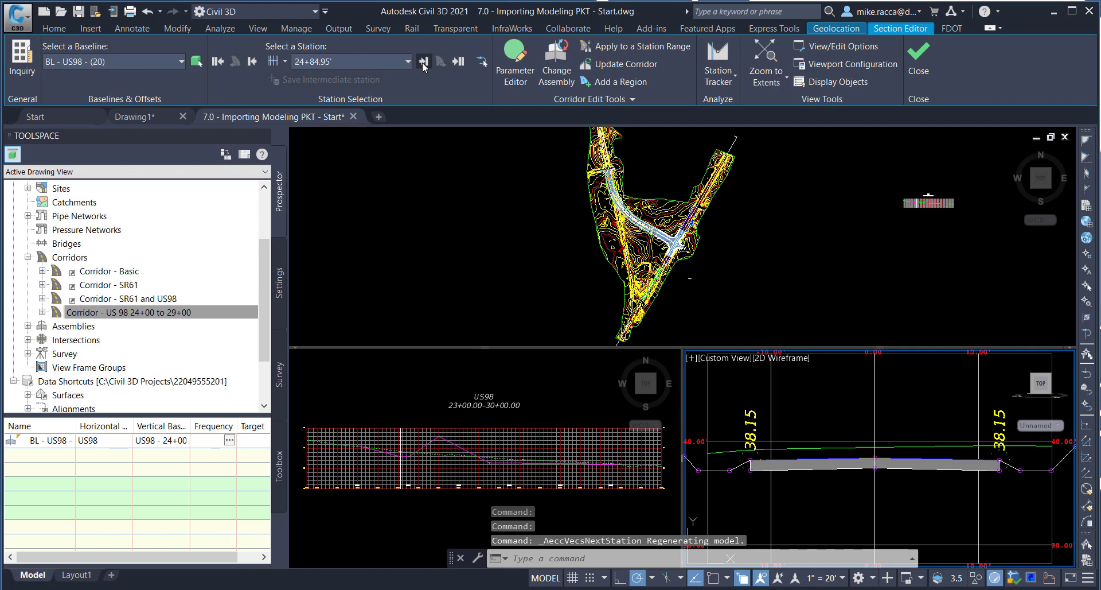
left_click(423, 62)
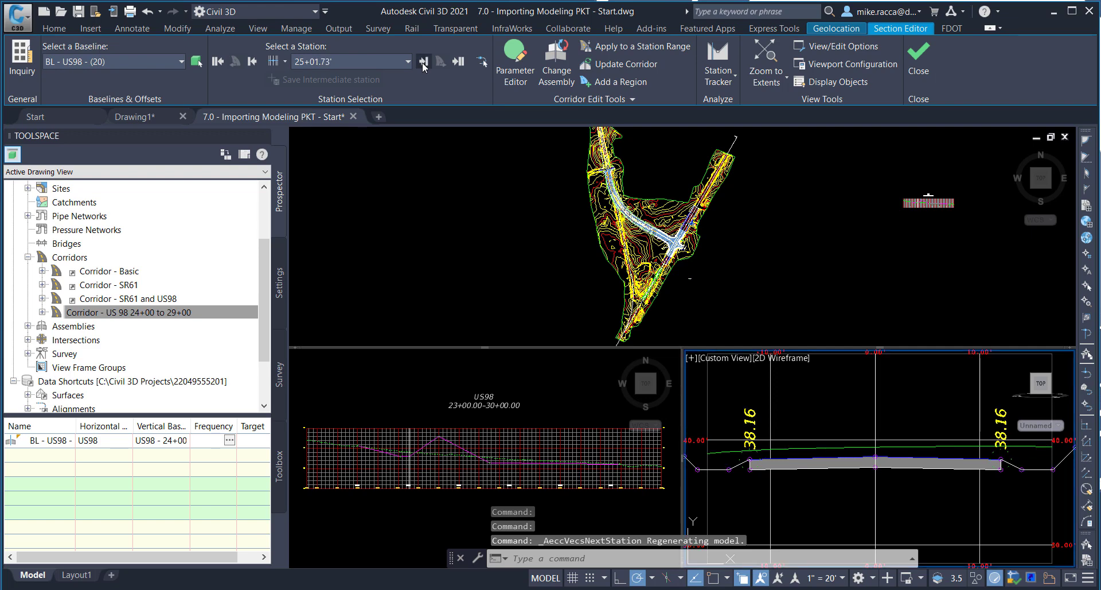
left_click(423, 62)
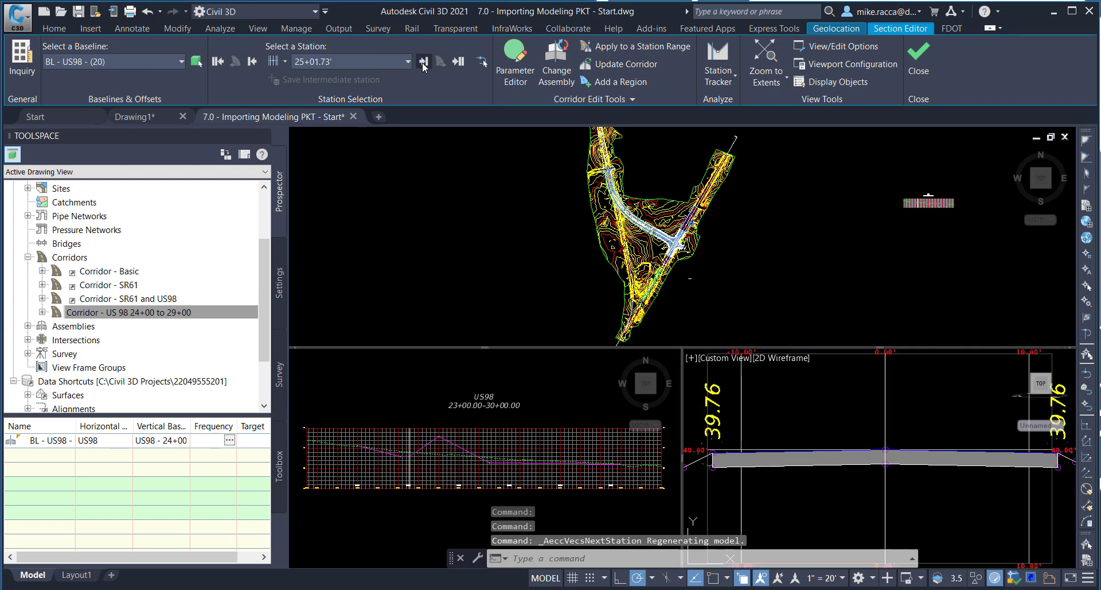
Step: Step back through 24+84.95' to the cross section at station 24+75.00'
left_click(252, 62)
left_click(252, 61)
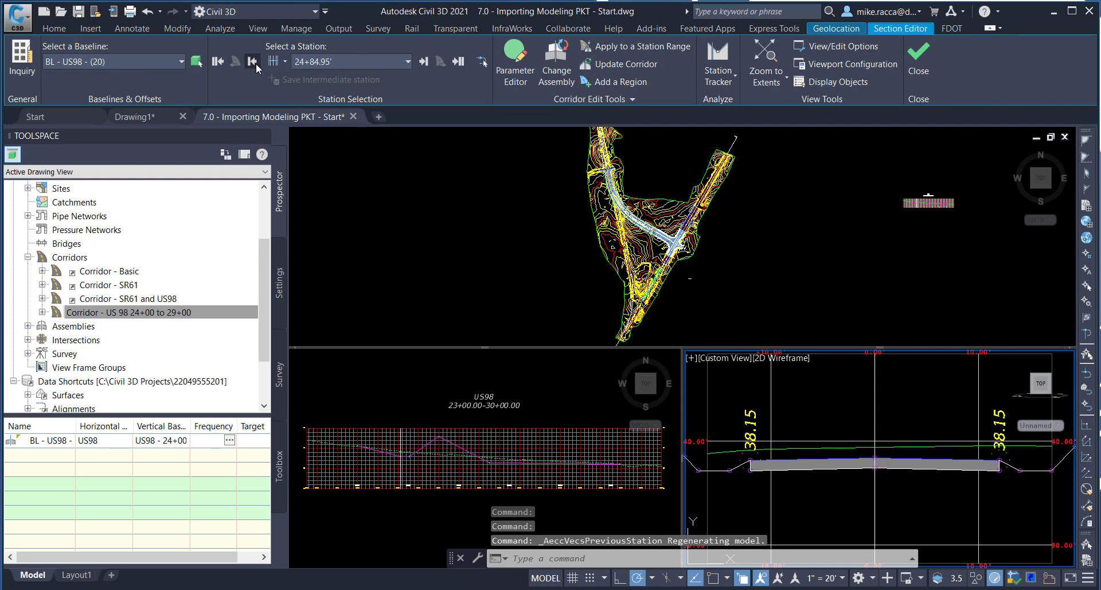
left_click(253, 61)
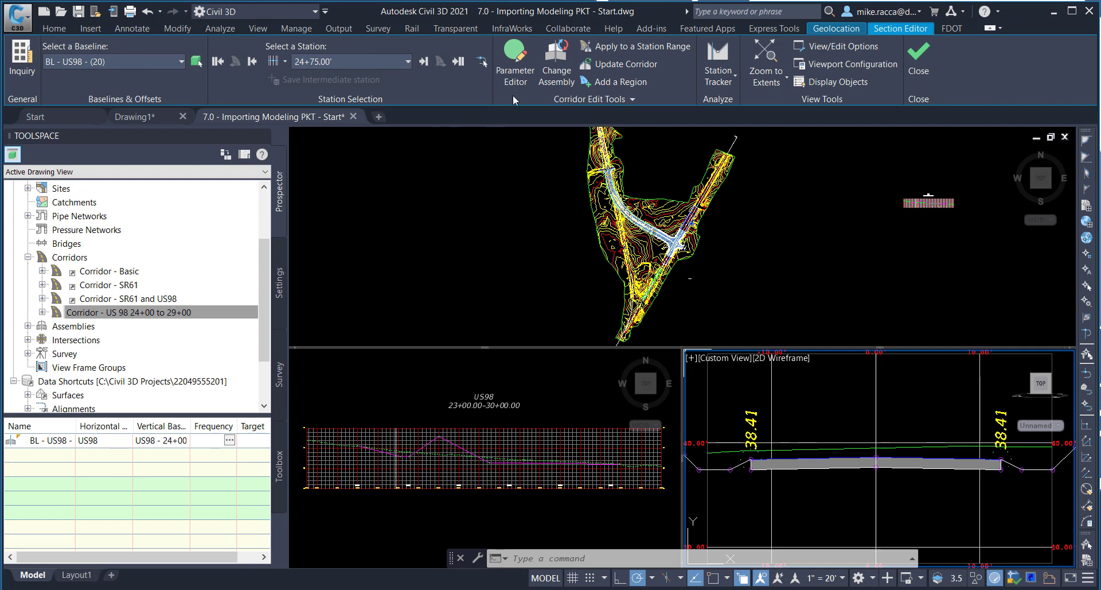
Step: Close the Section Editor and restore the saved US98 - 24+00 to 29+00 plan view
left_click(909, 59)
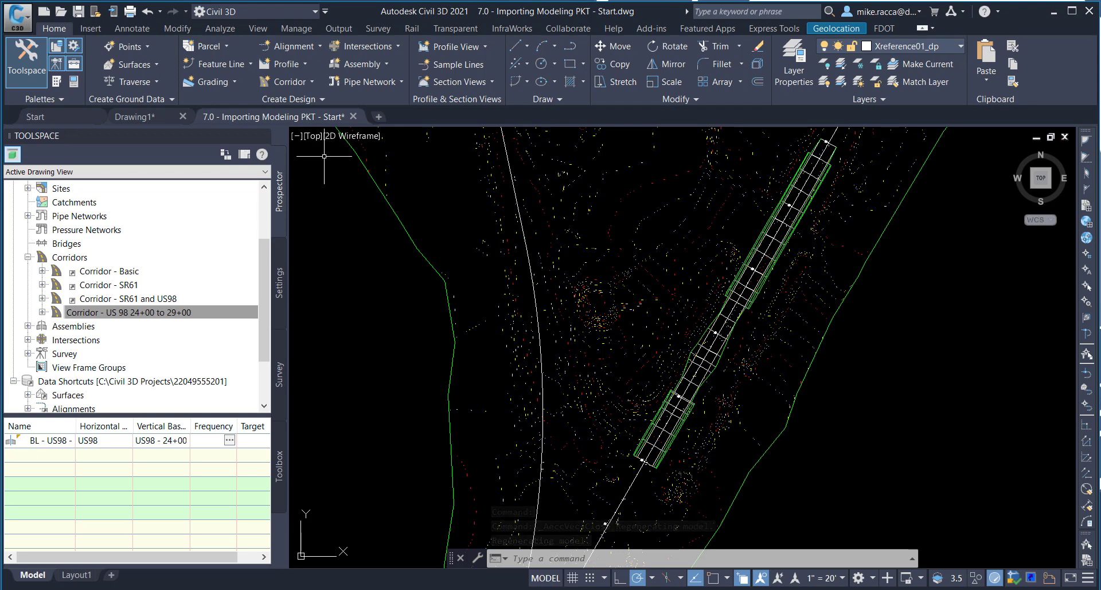
left_click(312, 138)
mouse_move(341, 152)
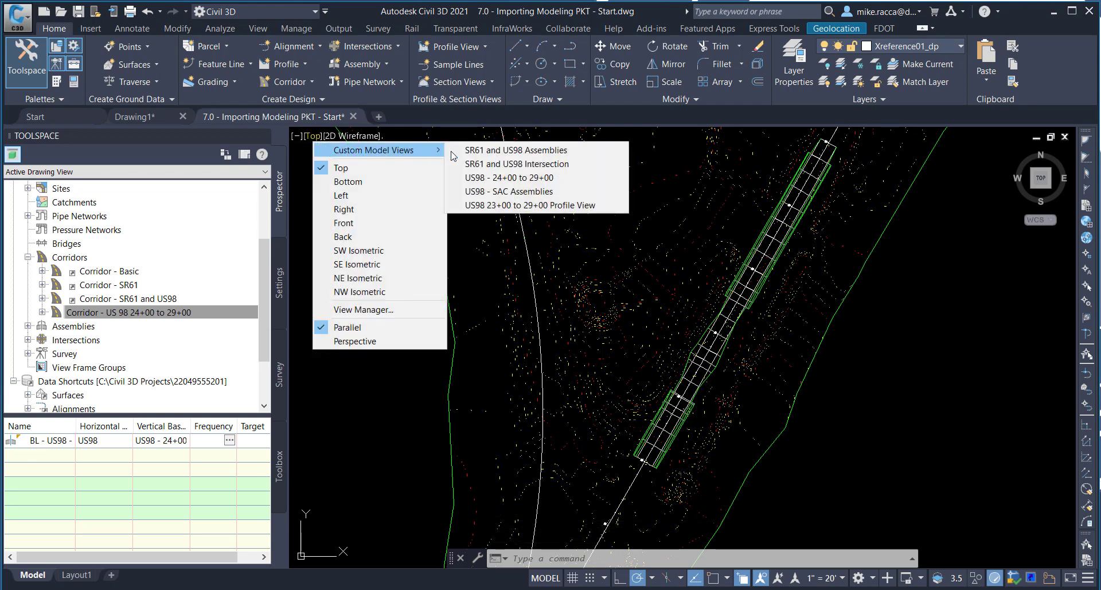
left_click(473, 180)
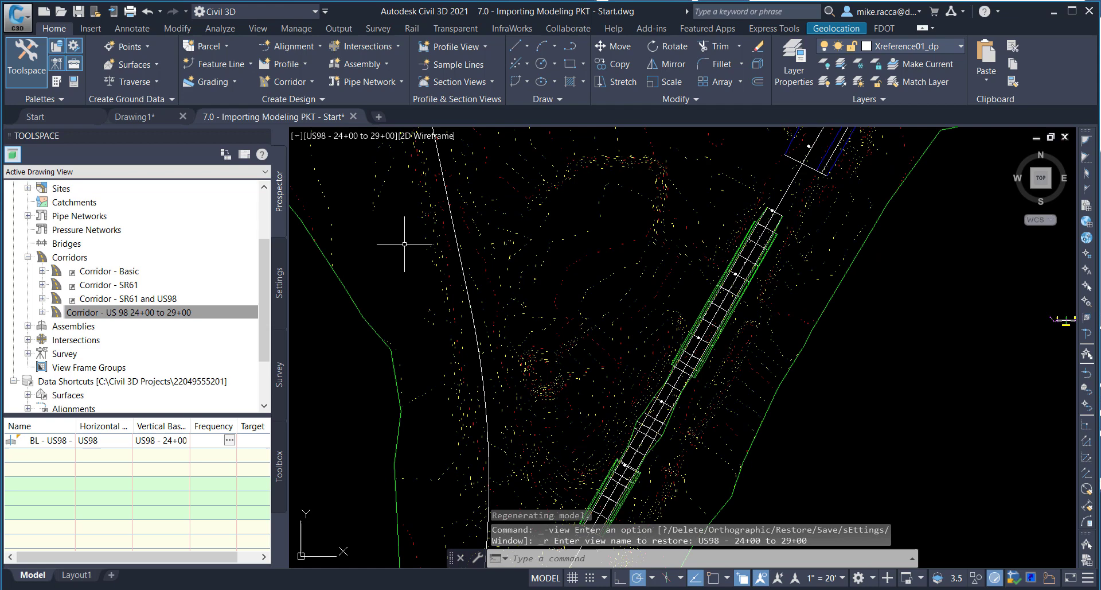